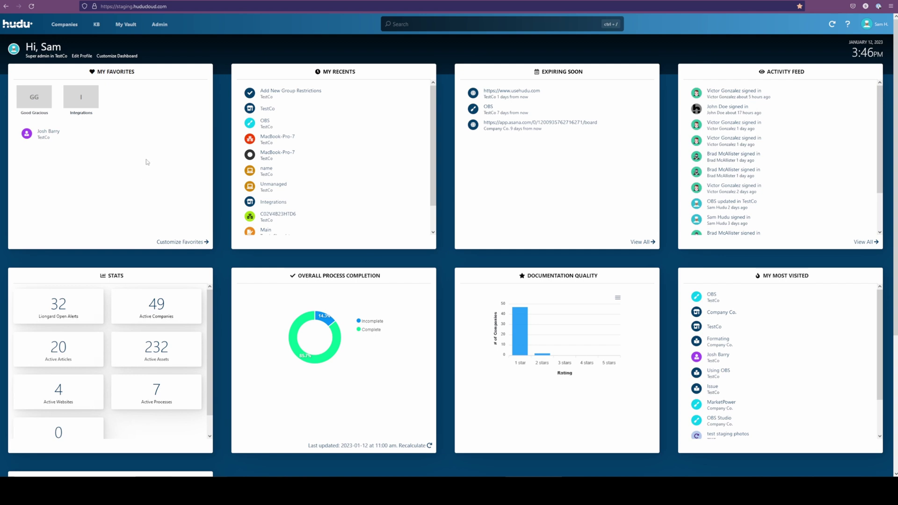
Open Hudu's Halo PSA integration form and step through its Resource Server, Tenant, Client ID and Client Secret fields
left_click(158, 29)
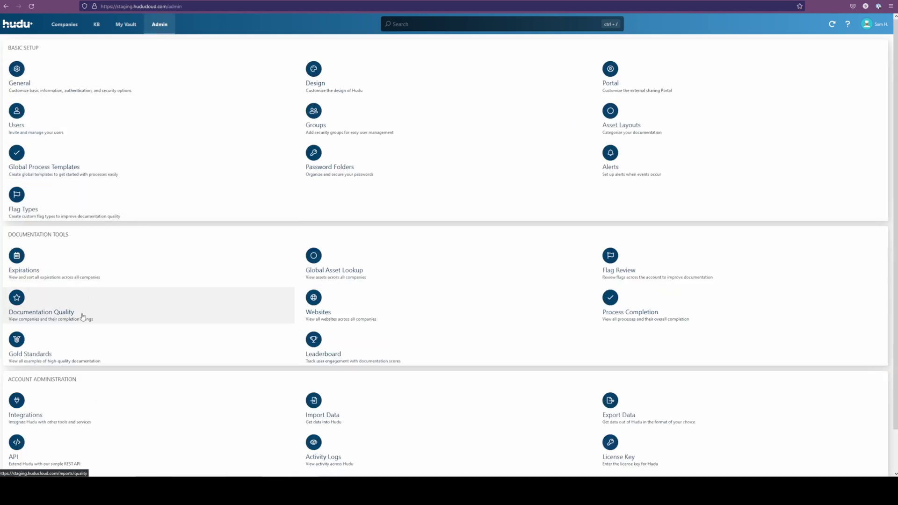
left_click(42, 409)
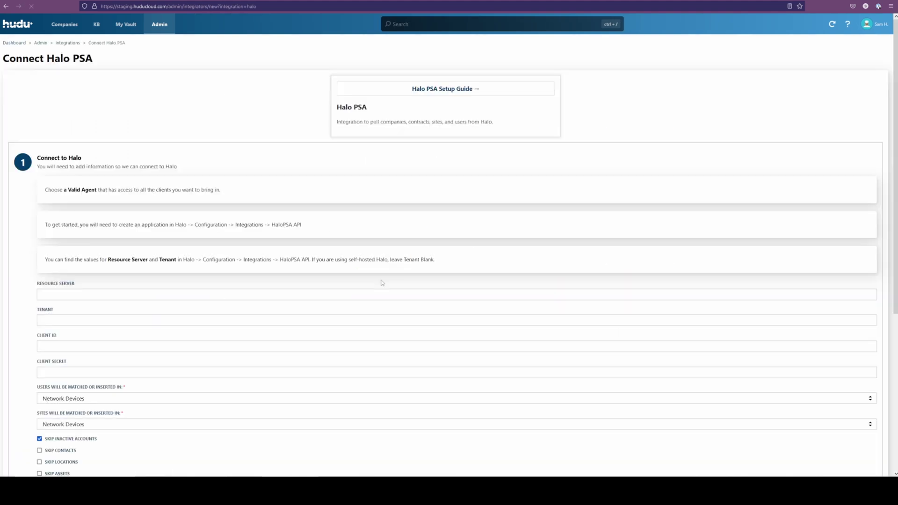
scroll(193, 113, "down", 3)
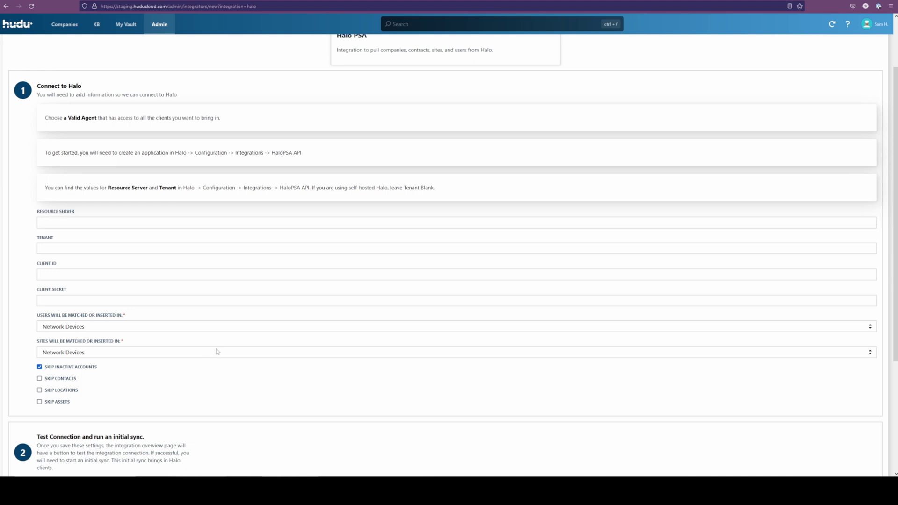
left_click(96, 221)
left_click(69, 247)
left_click(52, 275)
left_click(44, 300)
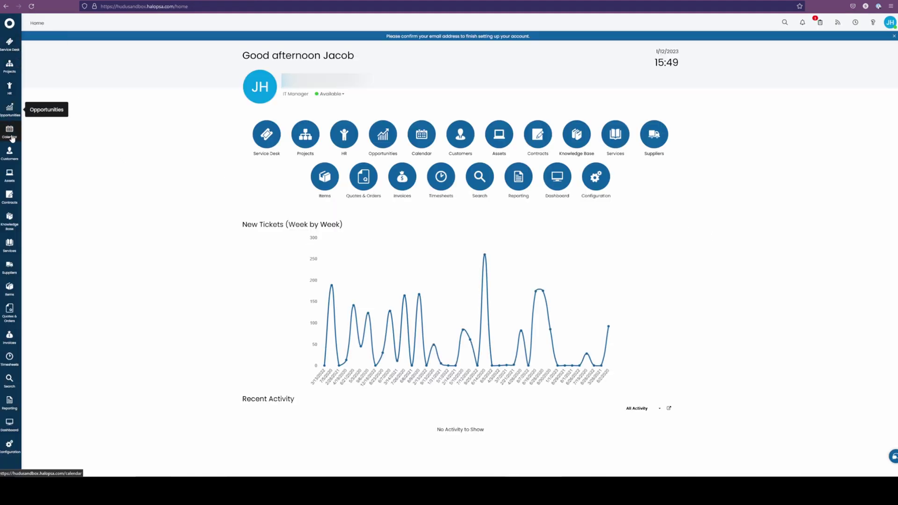
Go to Configuration > Integrations > HaloPSA API and view its 21 registered applications
left_click(7, 450)
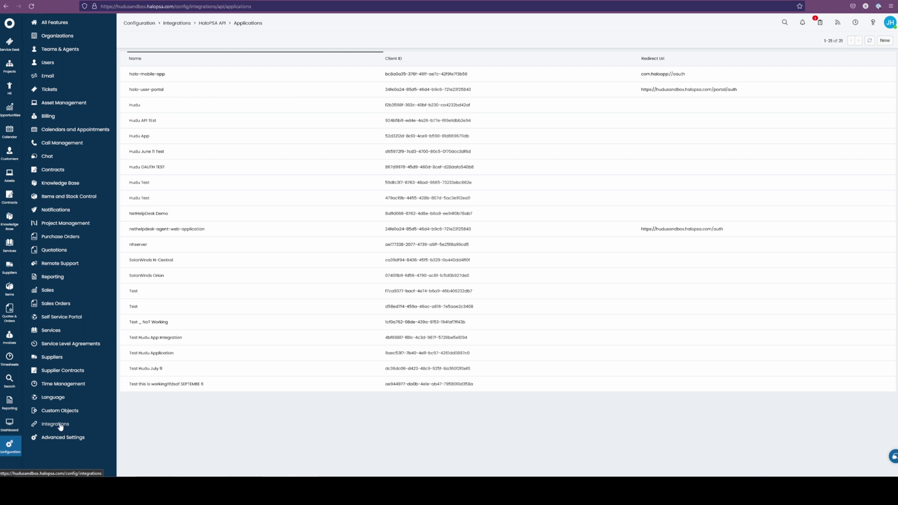
left_click(56, 424)
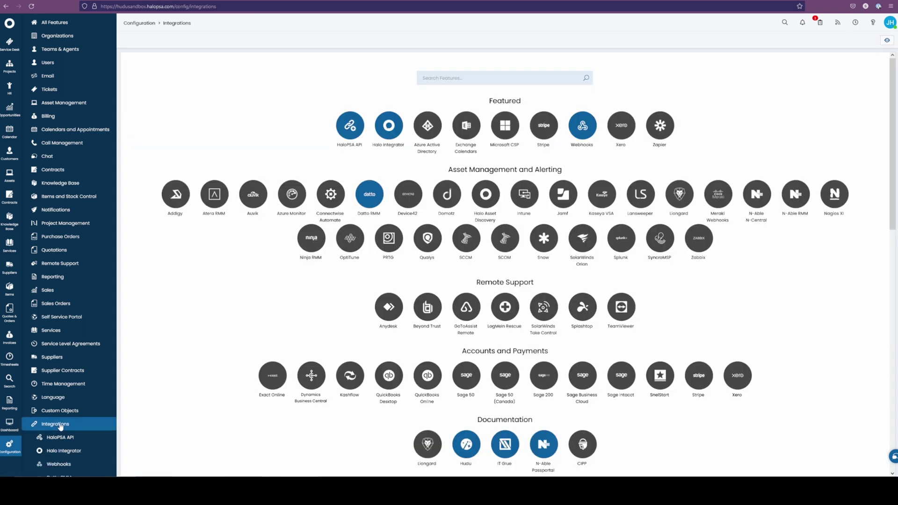
scroll(61, 427, "down", 2)
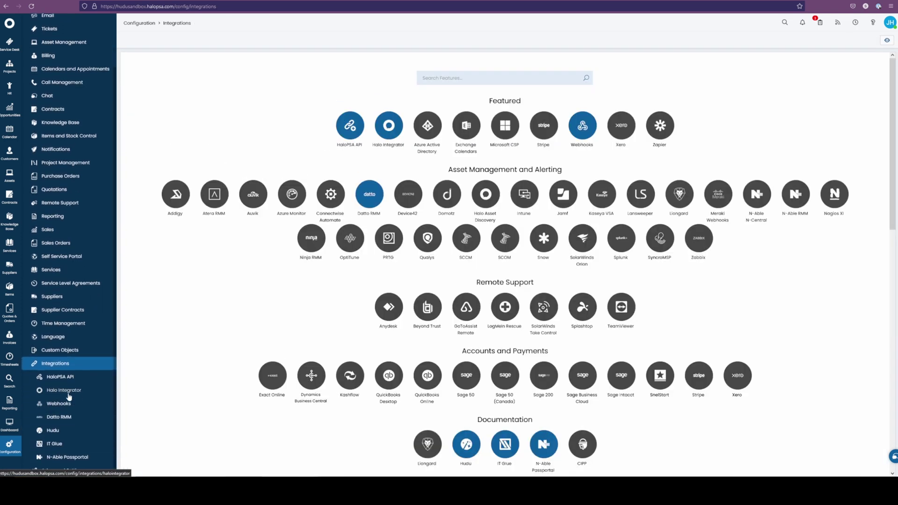
left_click(348, 131)
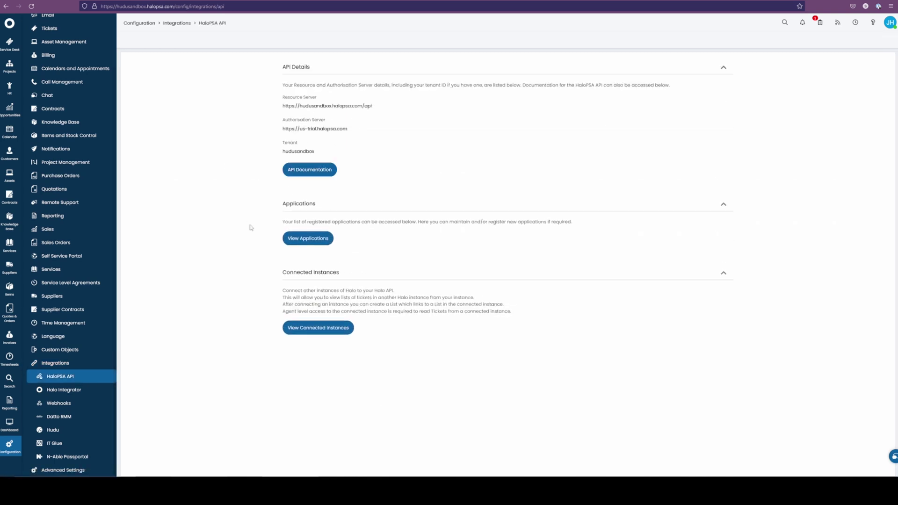
left_click(309, 239)
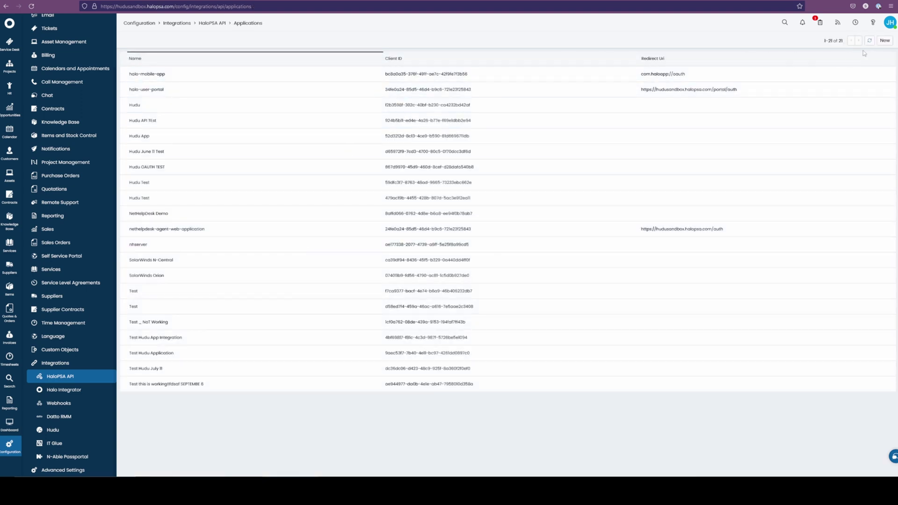
Create a new HaloPSA API application named 'Hudu Integration' using Client ID and Secret authentication
left_click(885, 41)
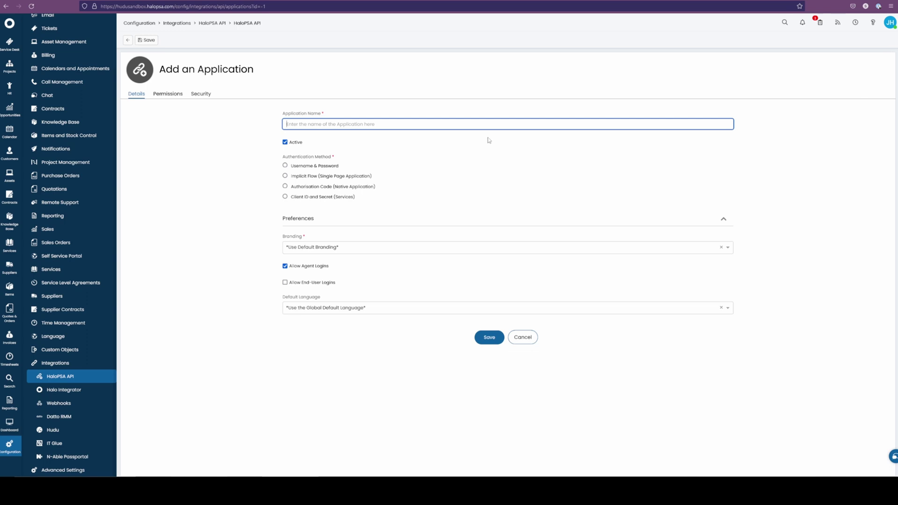
type("Hudu ")
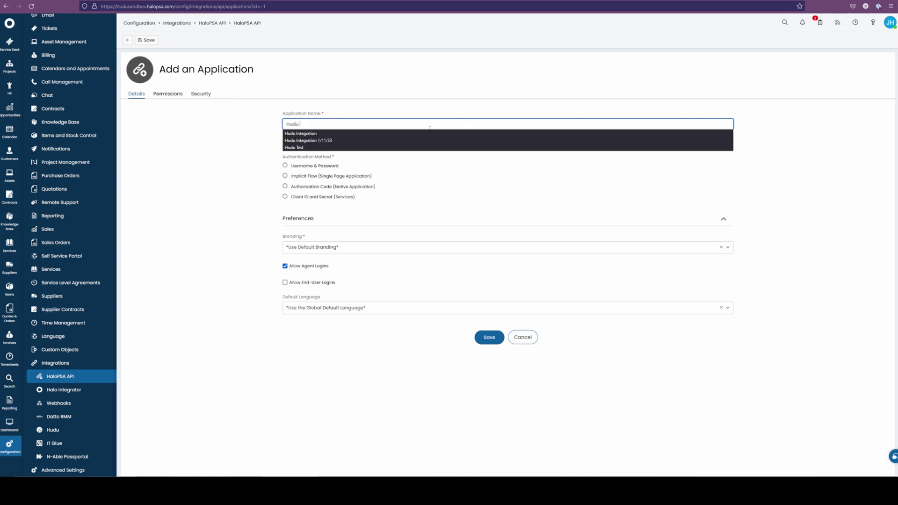
type("Infoegration")
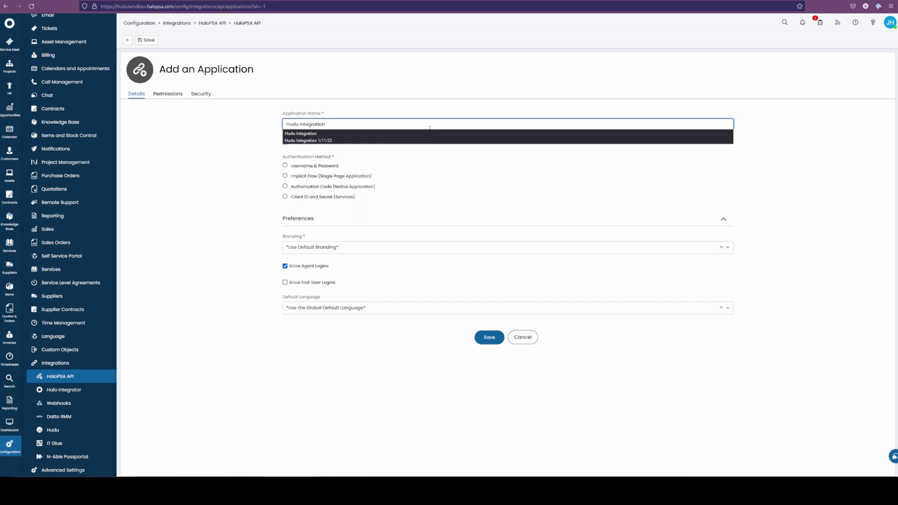
left_click(172, 159)
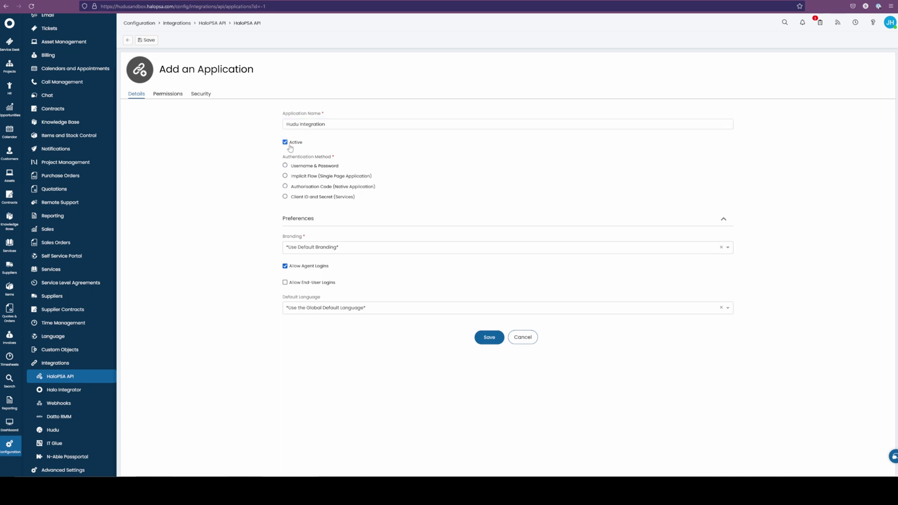
left_click(285, 198)
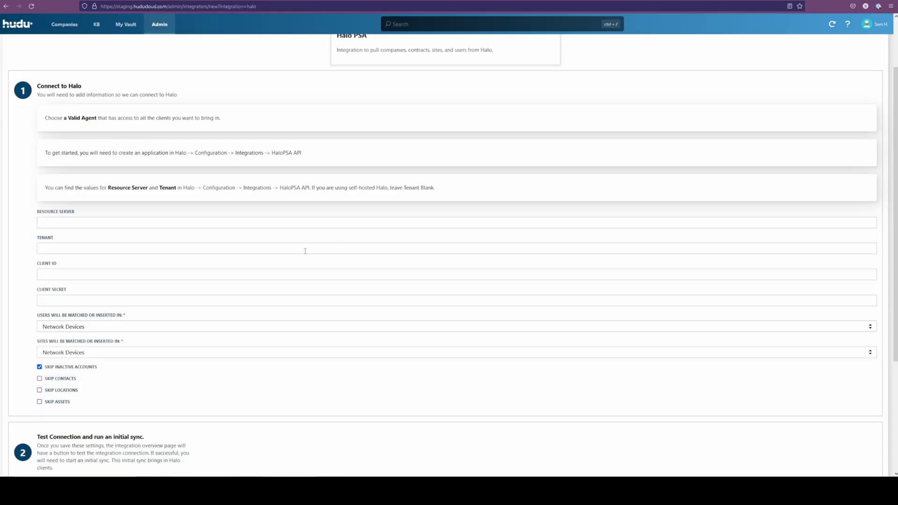
Paste the application's client secret into Hudu's Client Secret field
left_click(108, 301)
key("ctrl+v")
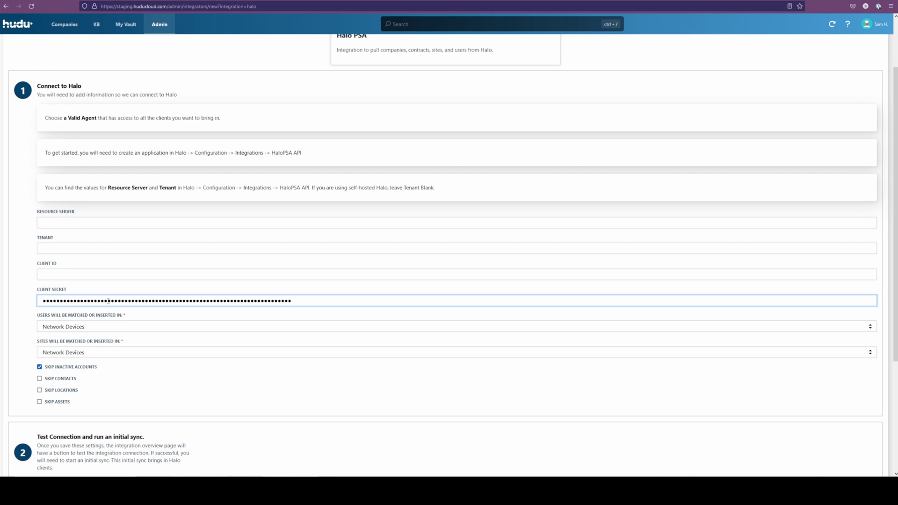
key("ctrl+a")
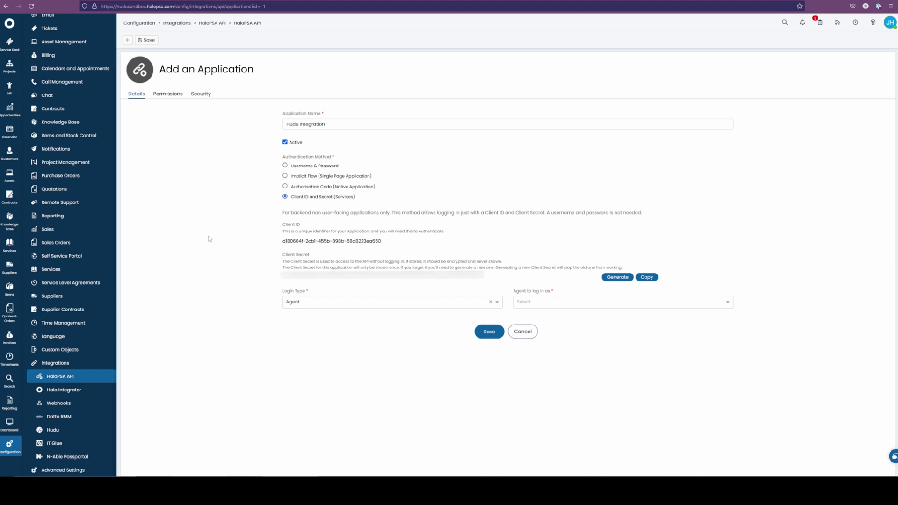
Keep Agent as the login type and choose the agent the application logs in as
left_click(296, 306)
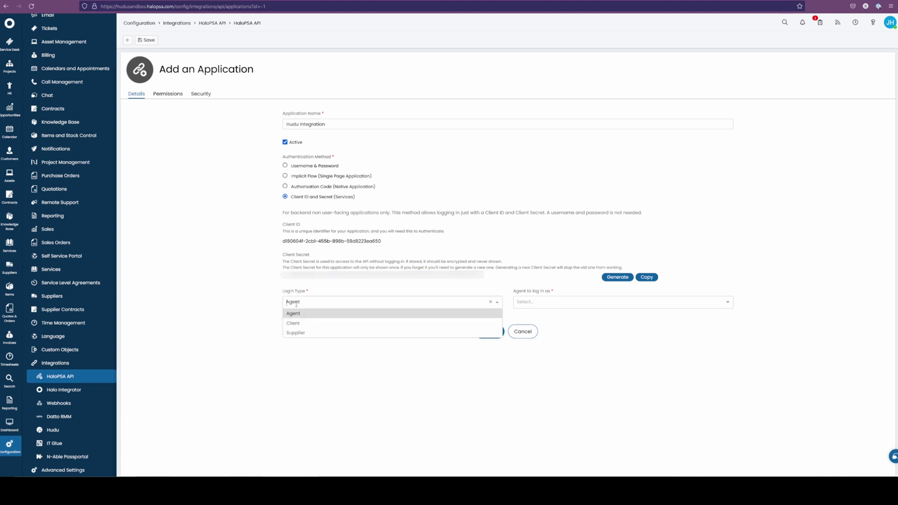
left_click(295, 316)
left_click(549, 304)
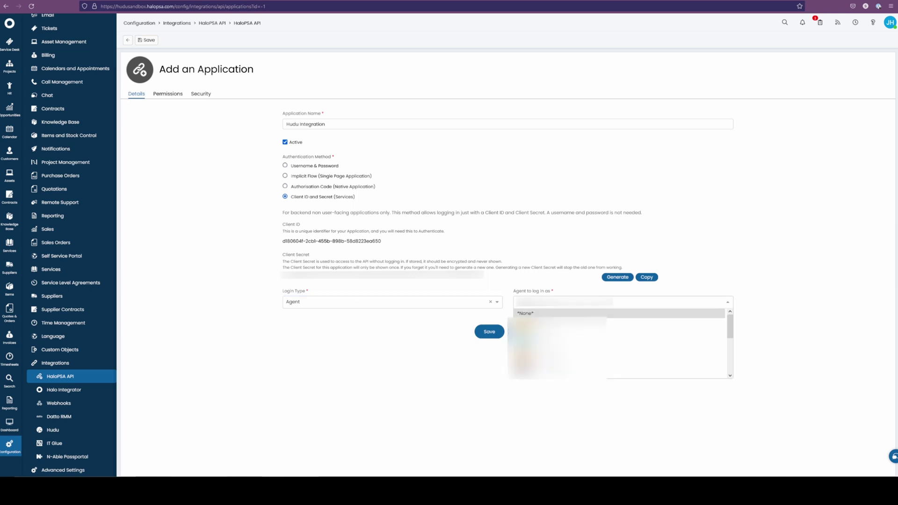
left_click(557, 327)
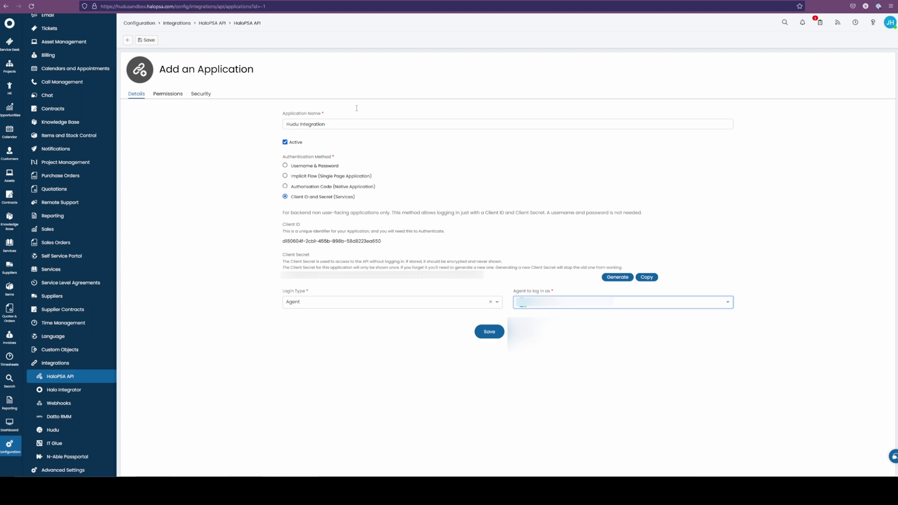
Grant read:customers and read:assets permissions, then save the Hudu Integration application
left_click(168, 94)
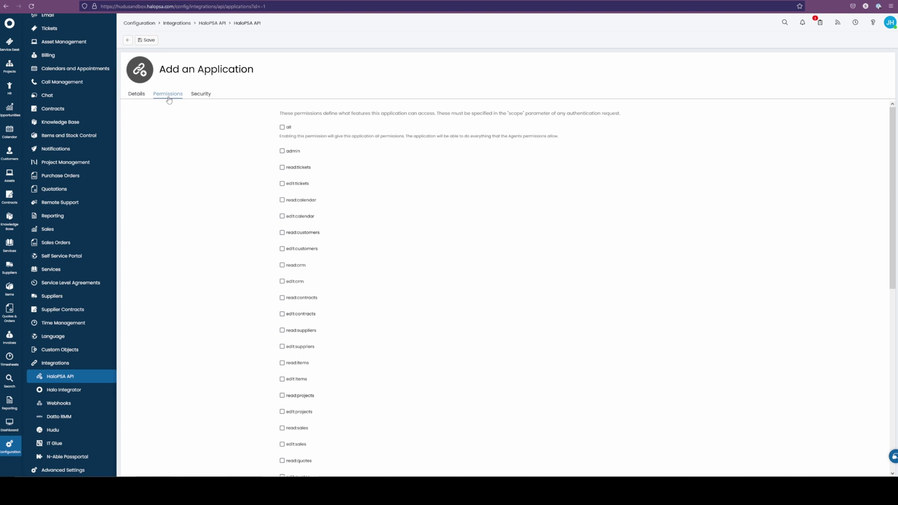
left_click(311, 232)
scroll(363, 183, "down", 1)
scroll(362, 182, "down", 6)
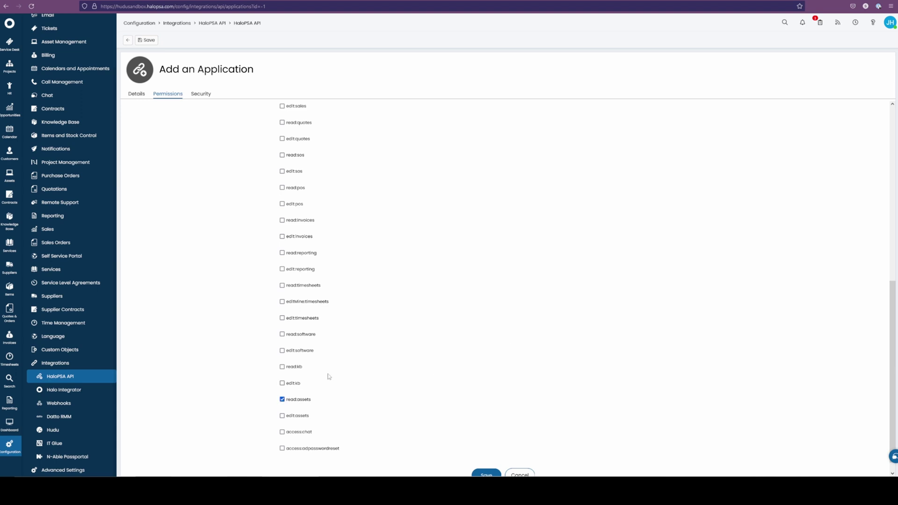
scroll(471, 335, "down", 1)
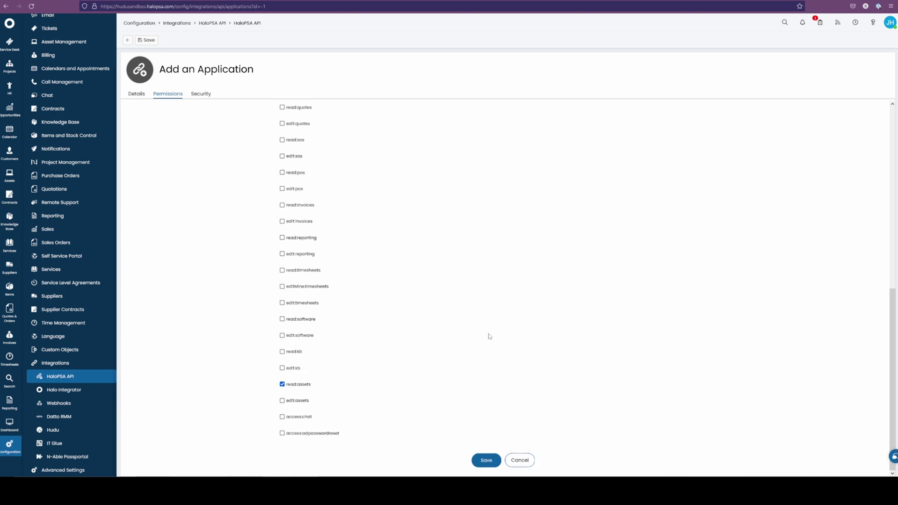
left_click(484, 461)
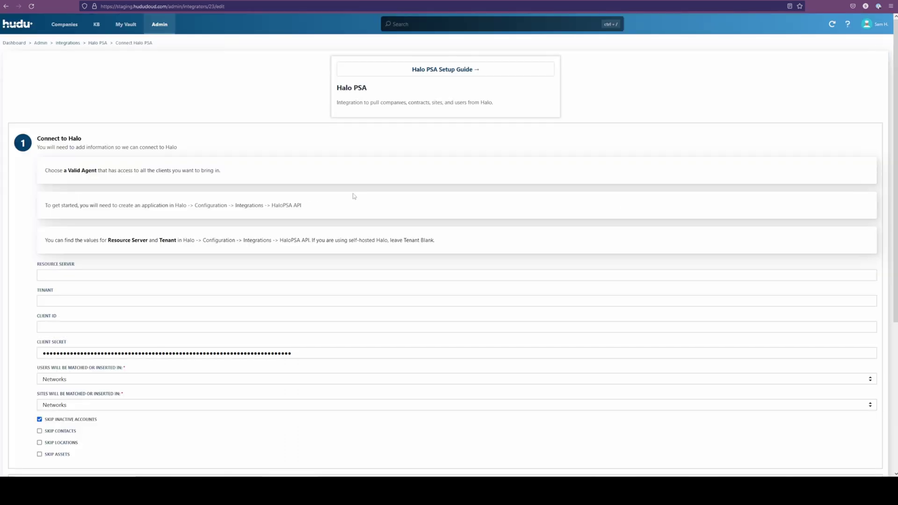
Select the Client ID on the saved Hudu Integration application's details page
scroll(55, 137, "down", 1)
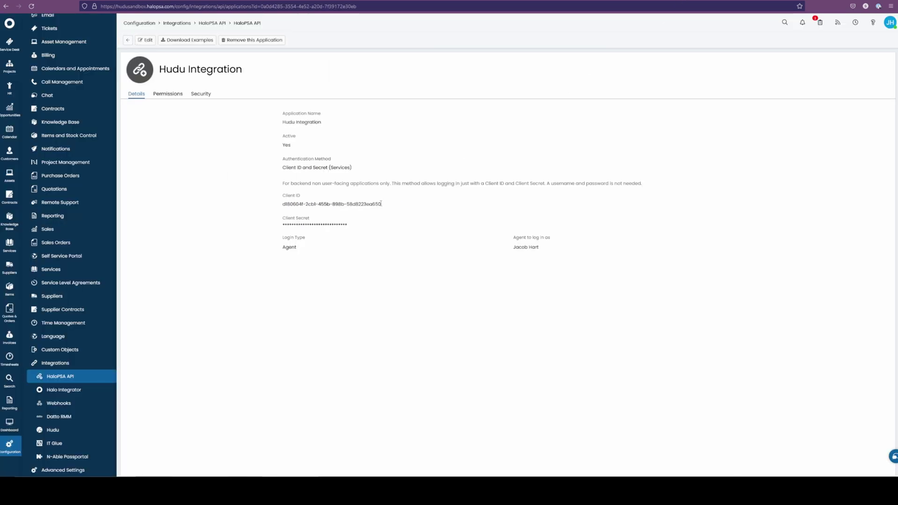
left_click_drag(382, 204, 283, 203)
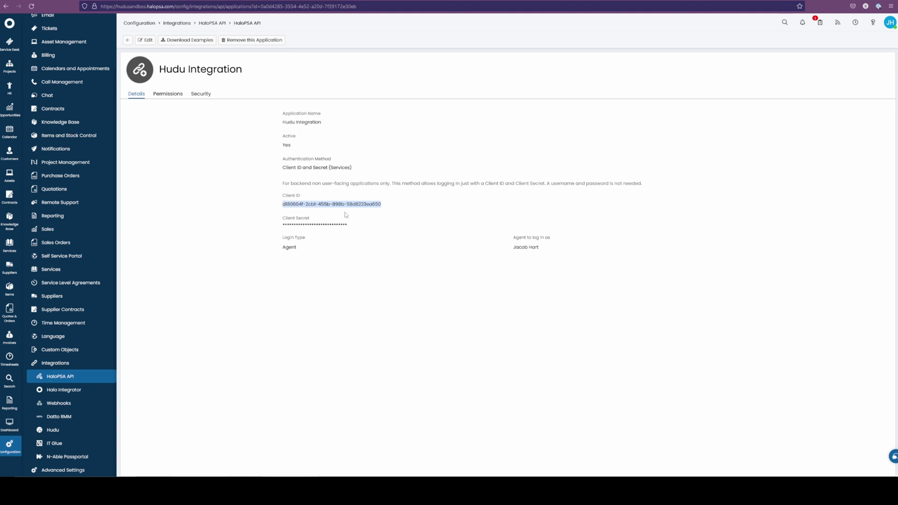
Paste the Halo application's Client ID into Hudu's Client ID field
key("alt+Tab")
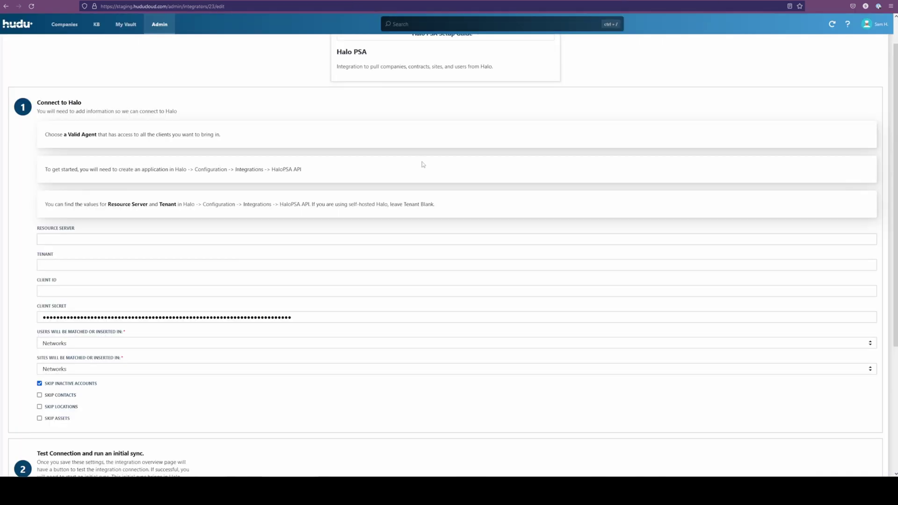
left_click(144, 291)
type("d180604f-2cb1-455b-898b-58d8223ea650")
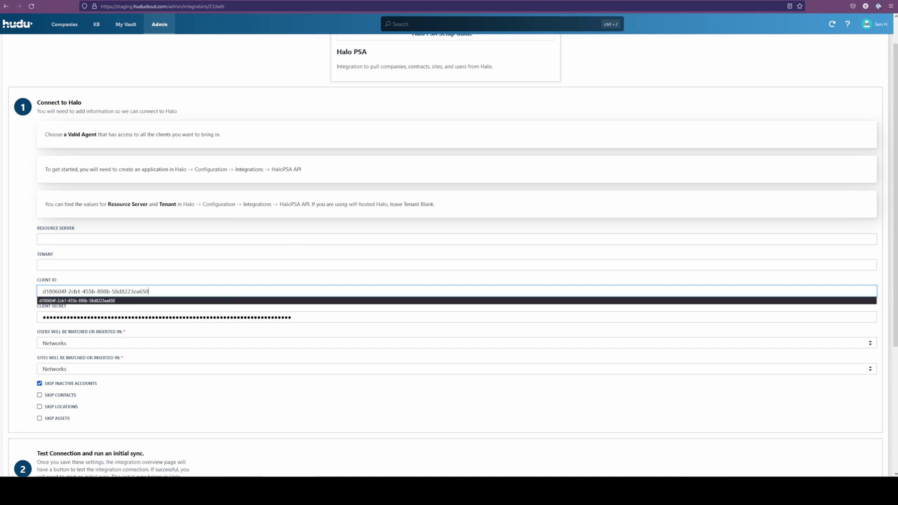
key("Escape")
left_click(118, 254)
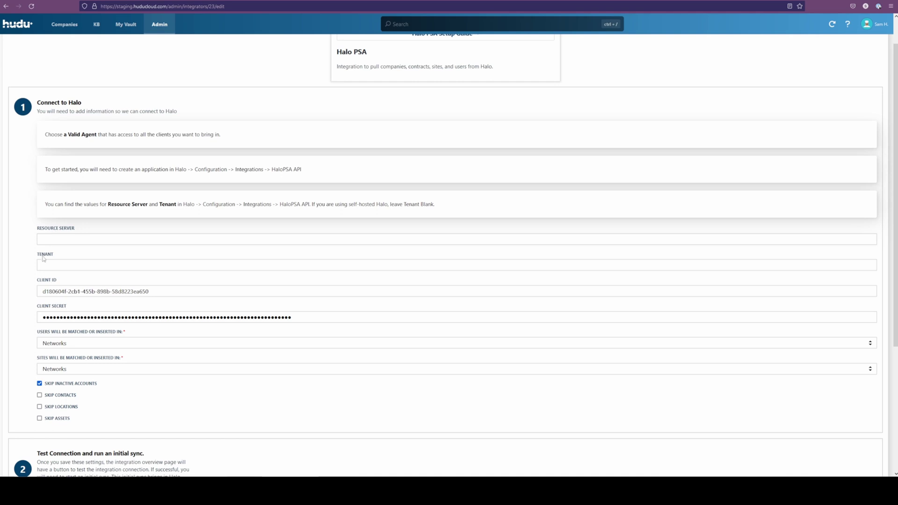
In Halo, open the HaloPSA API overview and select the Resource Server URL for copying
key("alt+Tab")
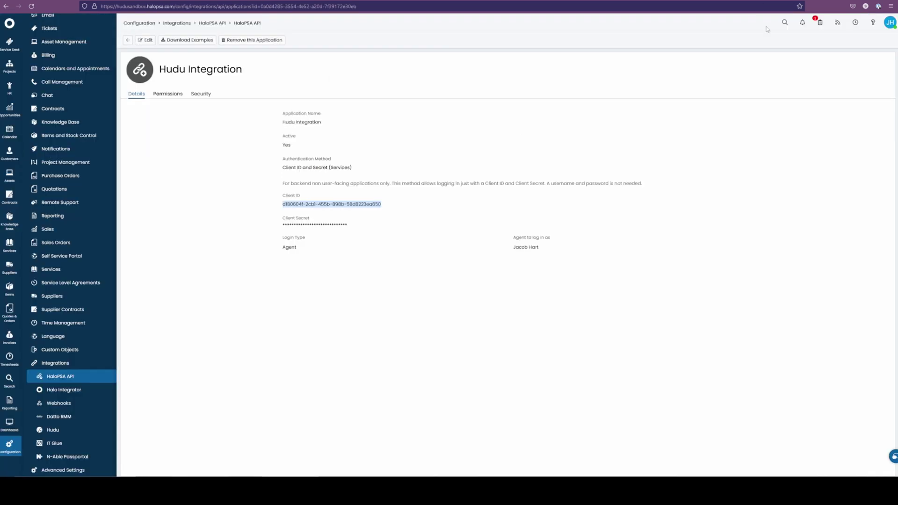
left_click(389, 207)
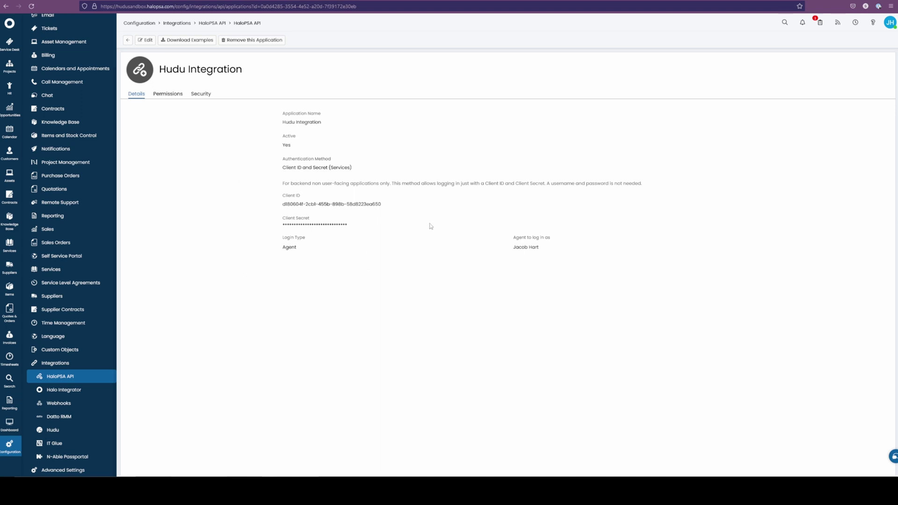
left_click(55, 381)
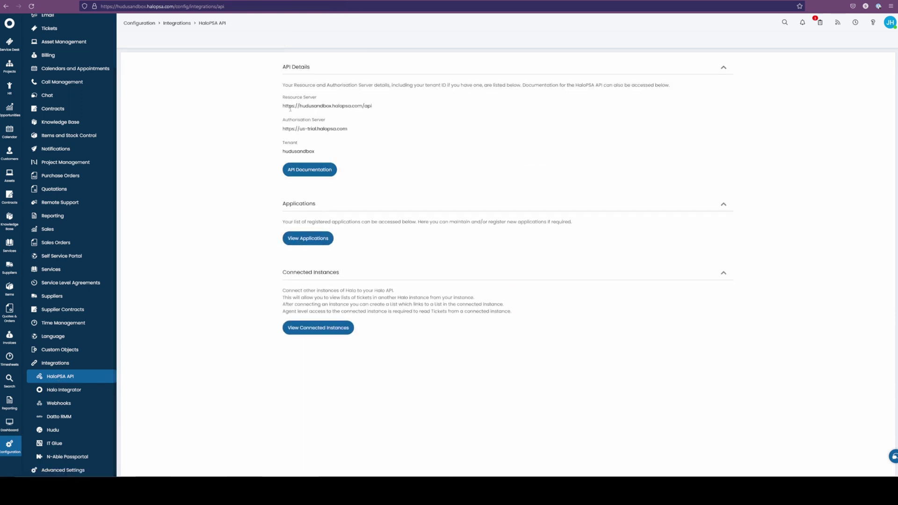
left_click_drag(283, 106, 372, 106)
key("ctrl+c")
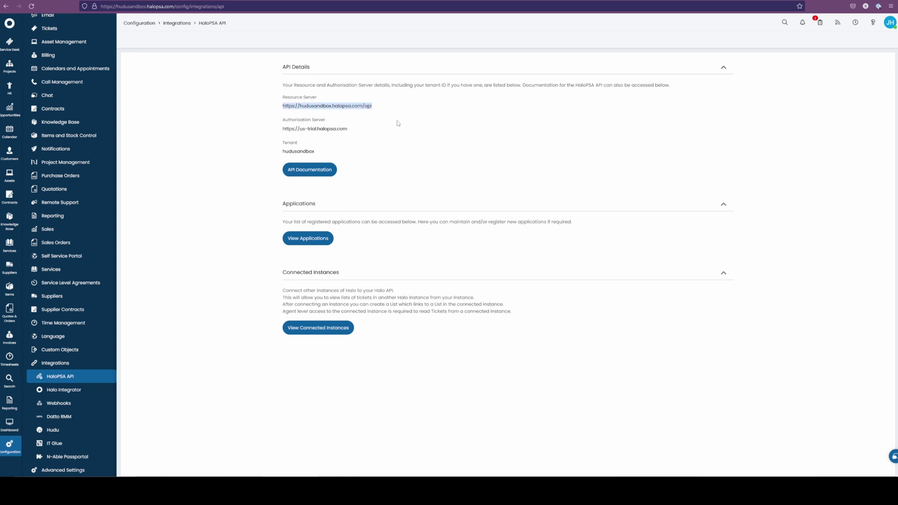
key("alt+Tab")
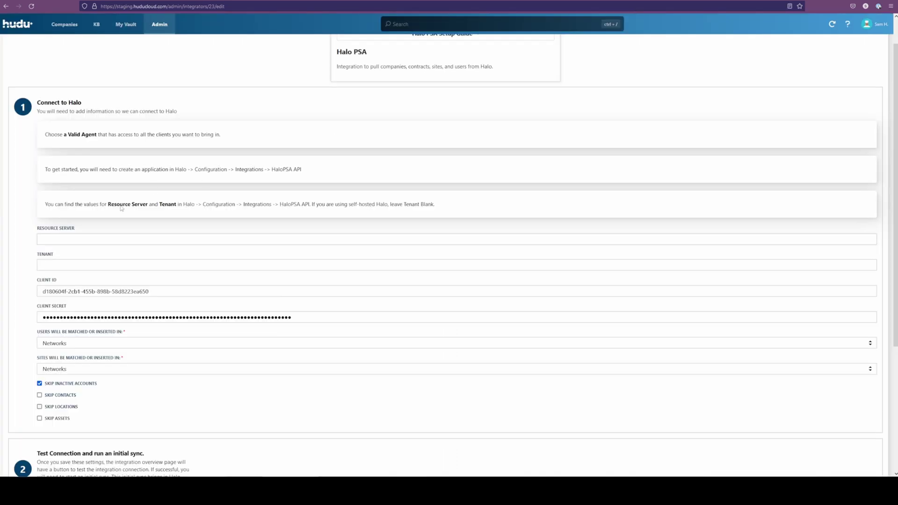
left_click(91, 237)
key("ctrl+v")
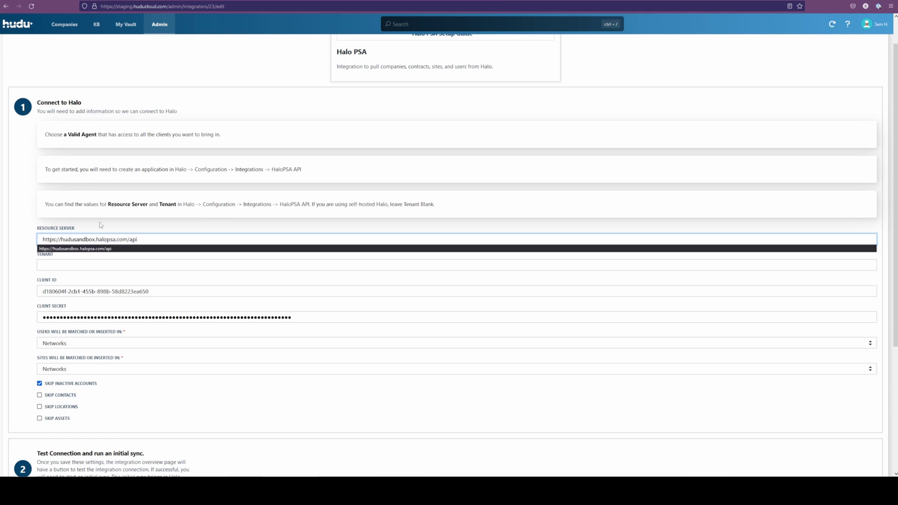
left_click(102, 224)
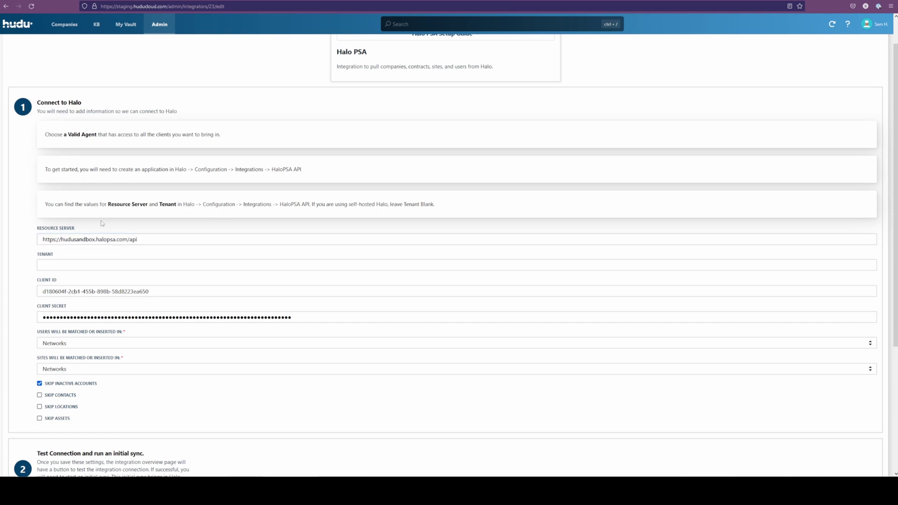
left_click(42, 239)
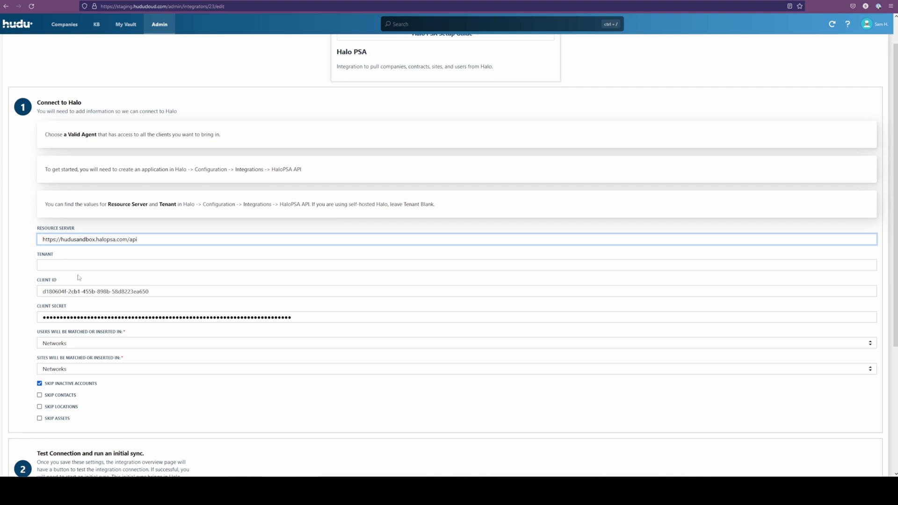
left_click(44, 291)
left_click(63, 266)
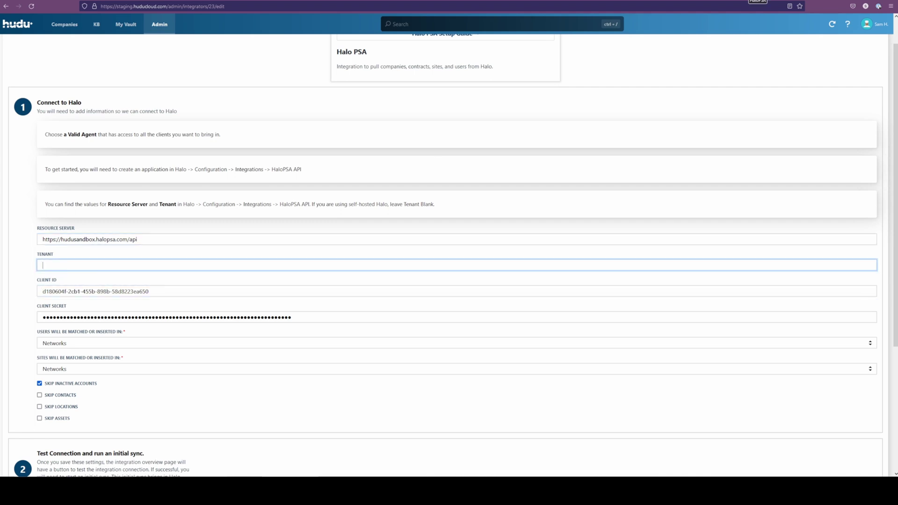
Copy the tenant name hudusandbox from Halo's API details into Hudu's Tenant field
key("alt+Tab")
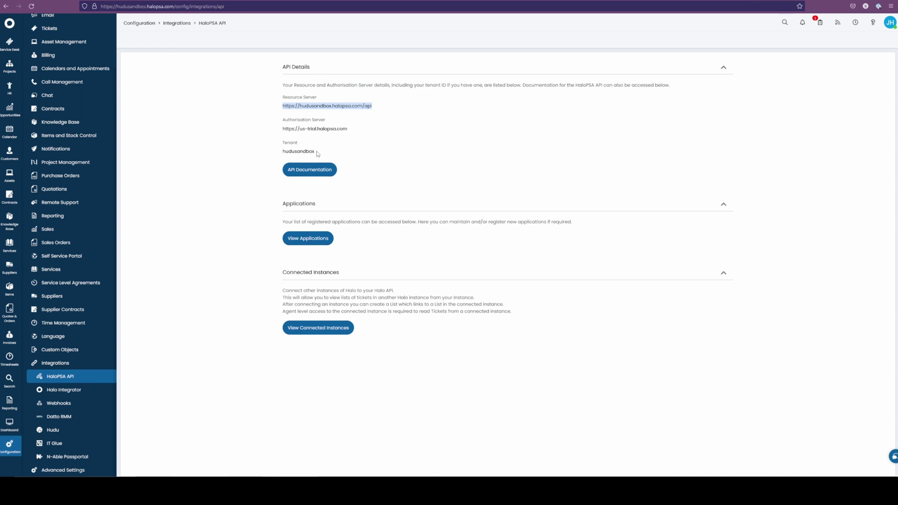
left_click_drag(316, 152, 284, 152)
key("ctrl+c")
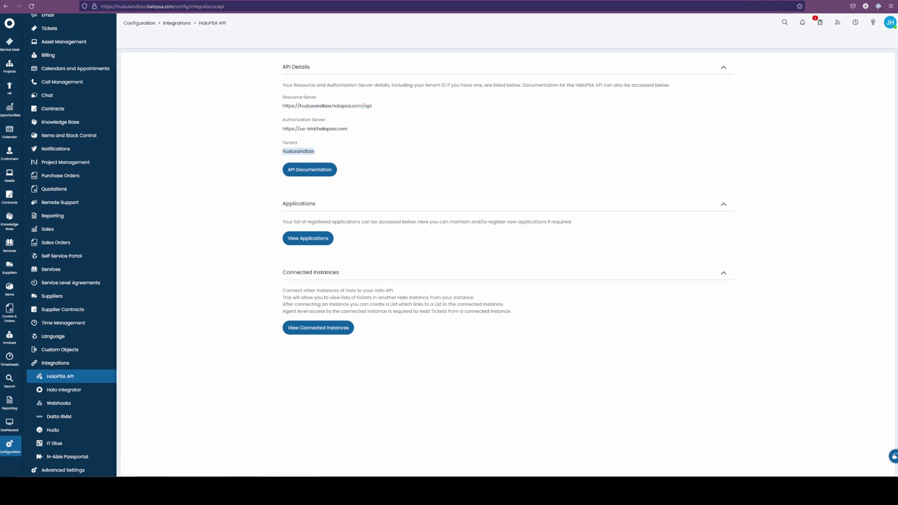
key("alt+Tab")
key("ctrl+v")
Match Halo users into People and Halo sites into Clients
left_click(23, 252)
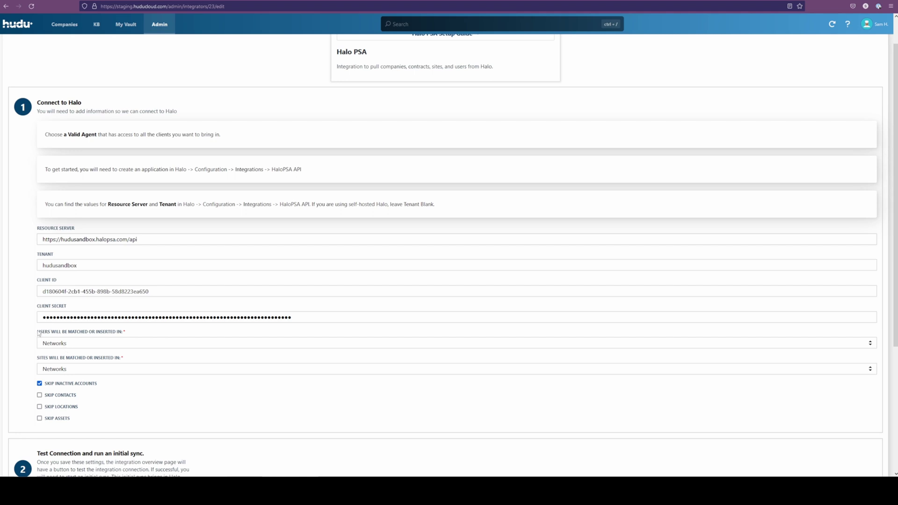
left_click_drag(41, 333, 50, 334)
left_click(55, 333)
left_click(52, 344)
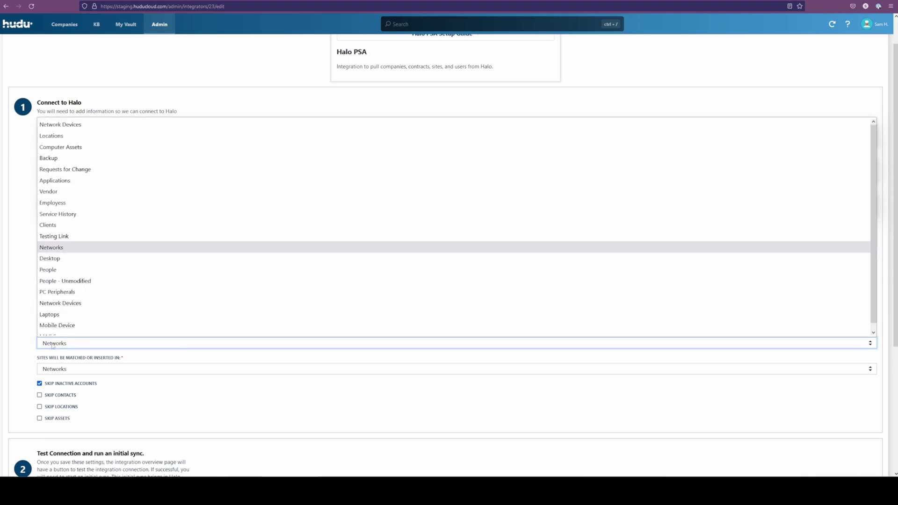
left_click(64, 265)
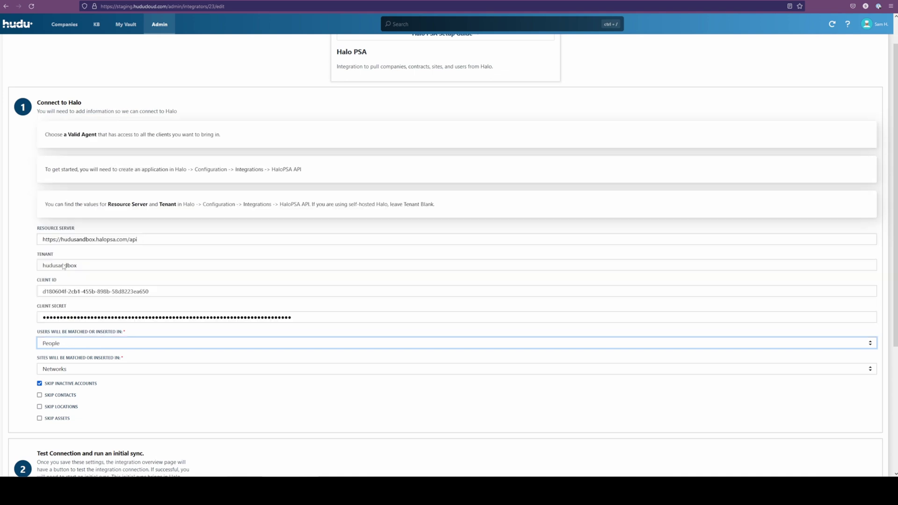
left_click(64, 369)
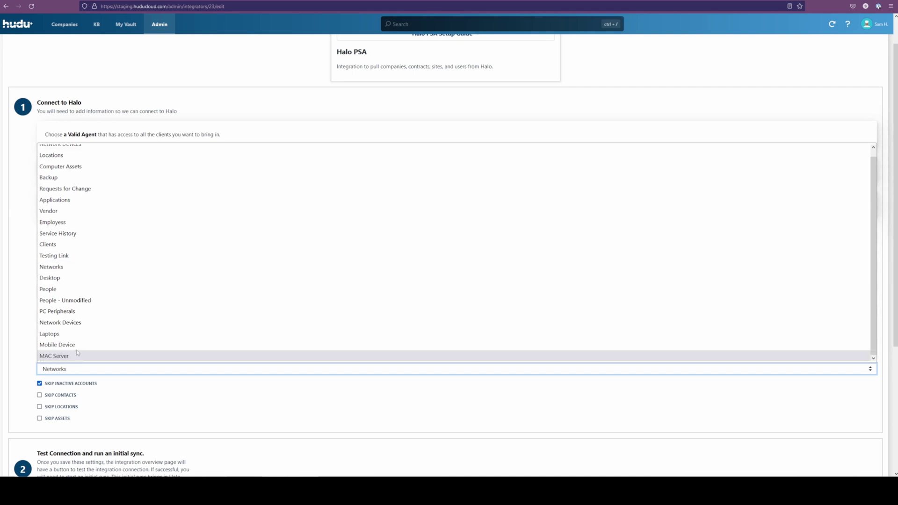
left_click(93, 242)
Save the Halo PSA integration settings
scroll(79, 343, "down", 2)
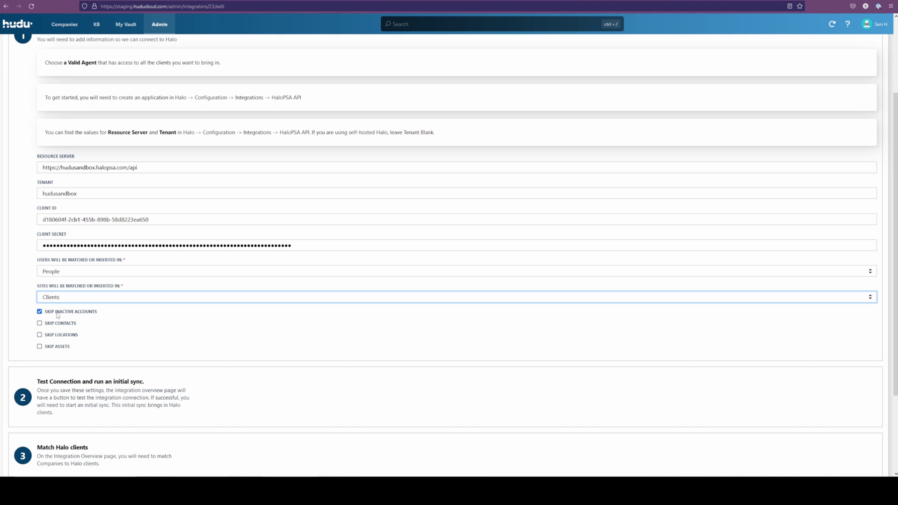
scroll(69, 354, "down", 3)
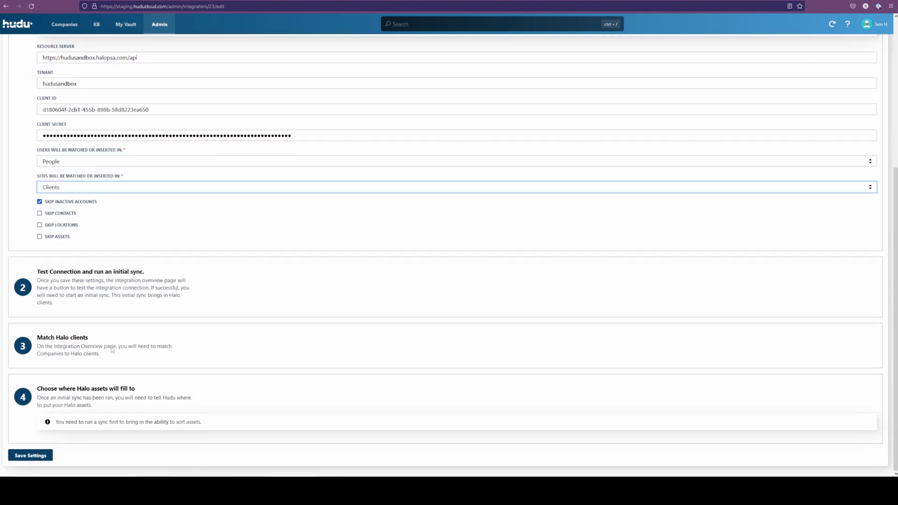
left_click(30, 456)
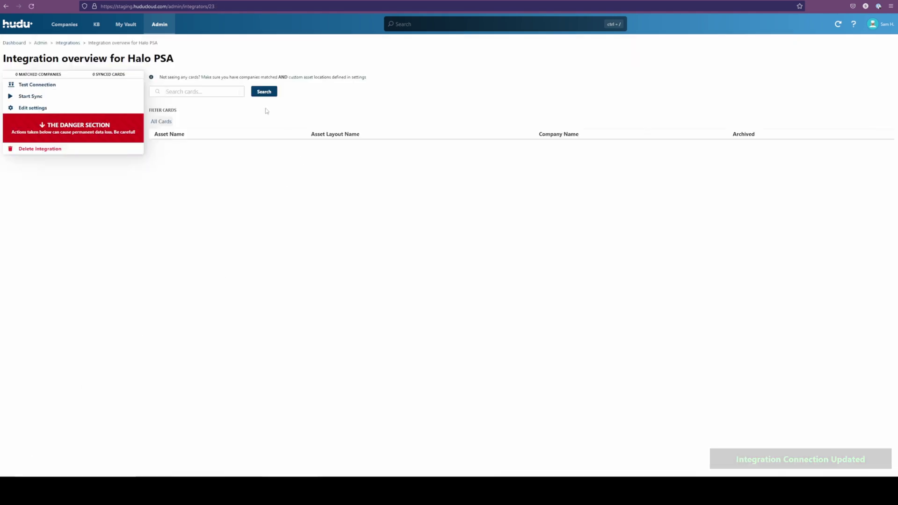
Run a Halo PSA connection test, dismiss the success alert, and reopen the settings form
left_click(44, 86)
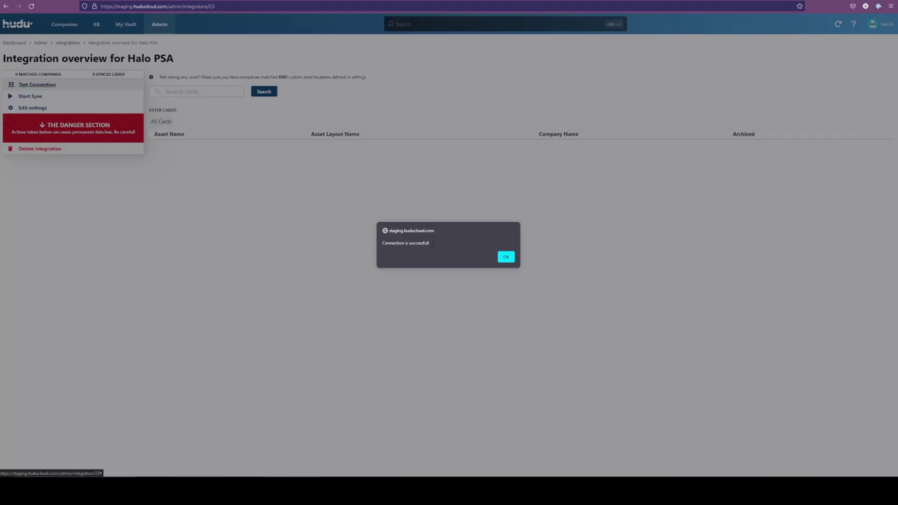
left_click(506, 256)
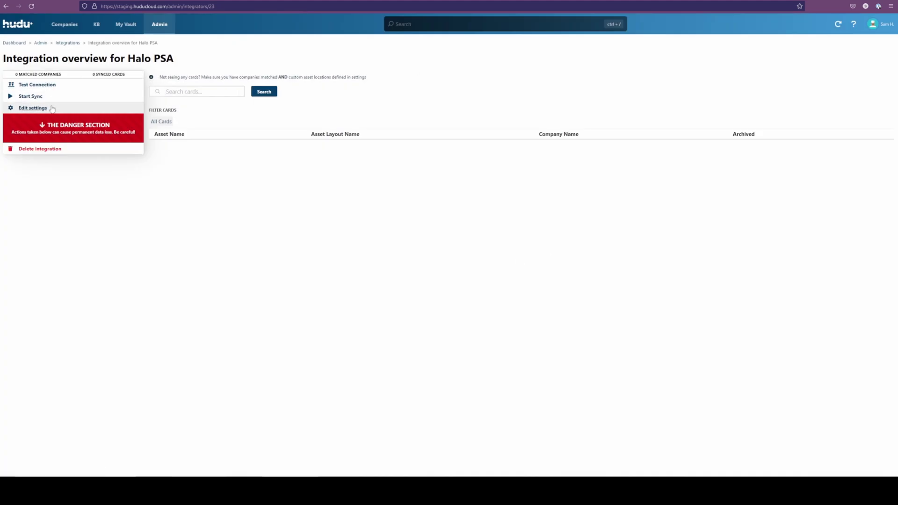
left_click(48, 105)
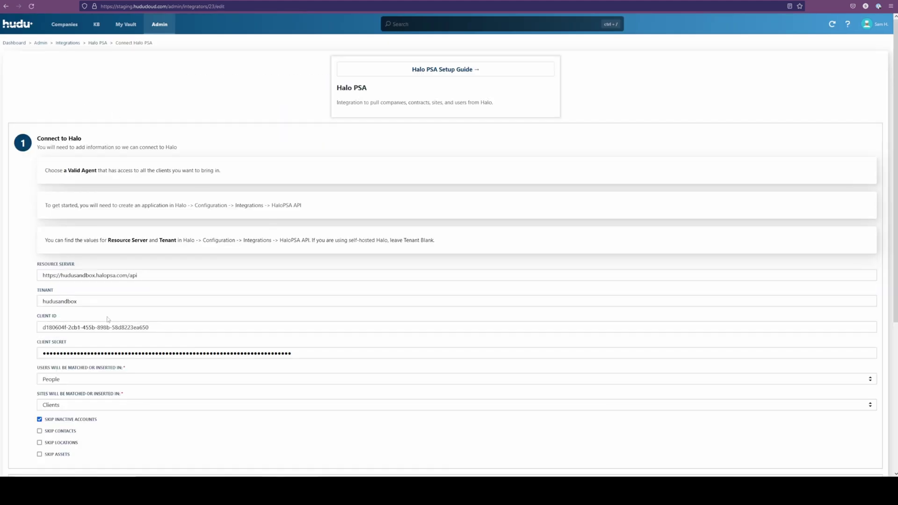
Check the Client ID and Resource Server values, then scroll down the settings form
left_click(44, 326)
left_click(156, 325)
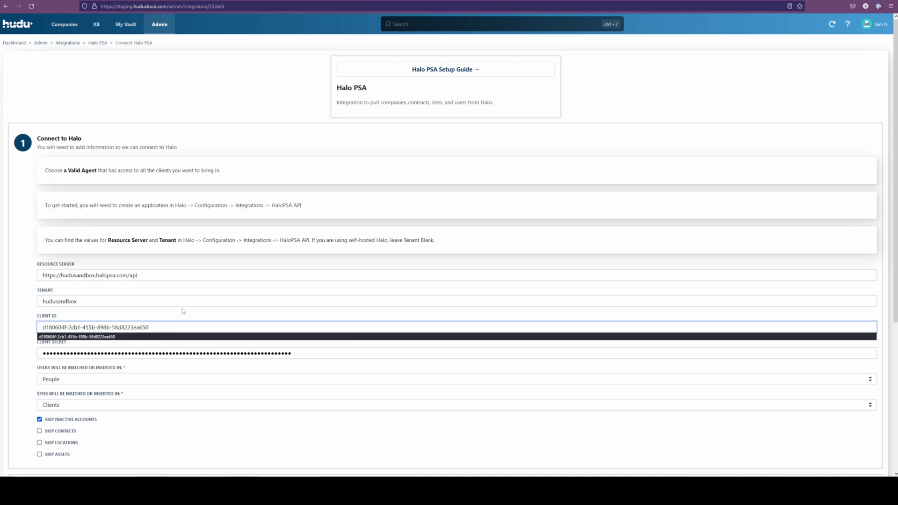
left_click(166, 275)
left_click_drag(155, 276, 41, 276)
triple_click(72, 323)
left_click(49, 275)
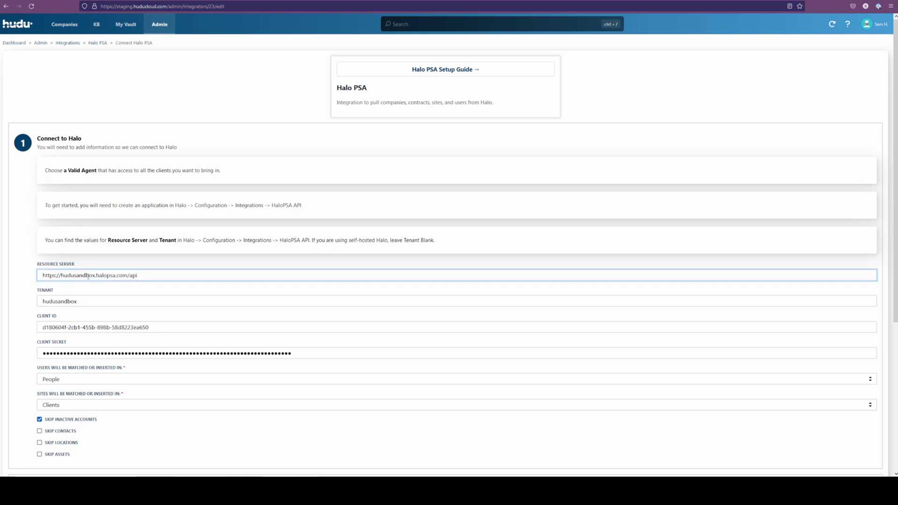
scroll(122, 299, "down", 3)
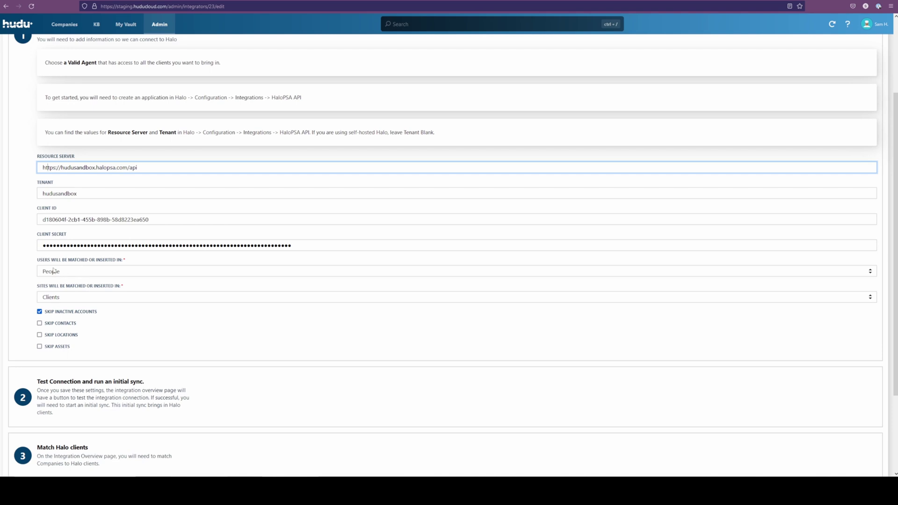
scroll(58, 272, "down", 3)
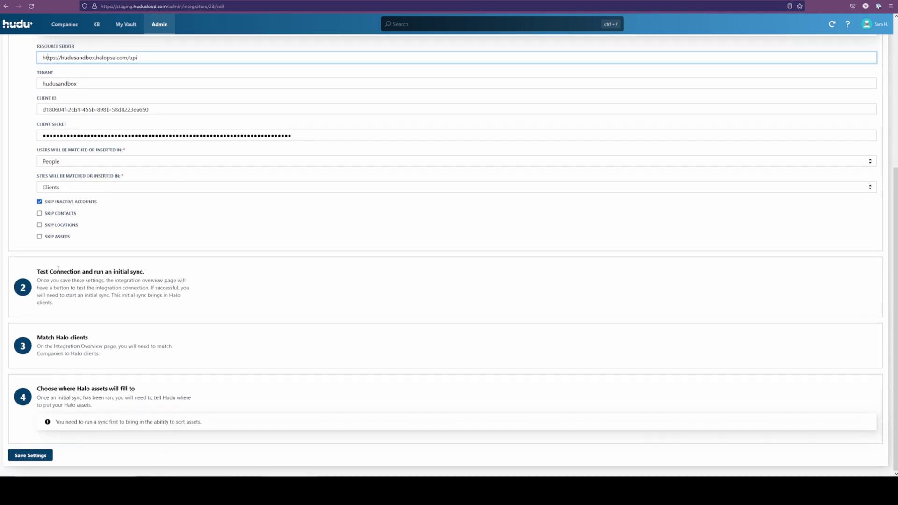
Save the Halo PSA settings and start the first sync, which reports 10 unmatched companies
left_click(32, 456)
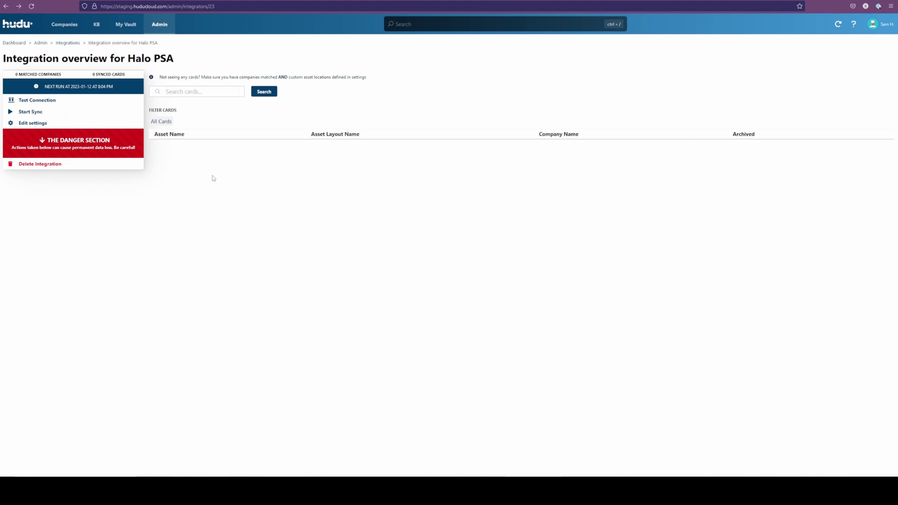
left_click(22, 114)
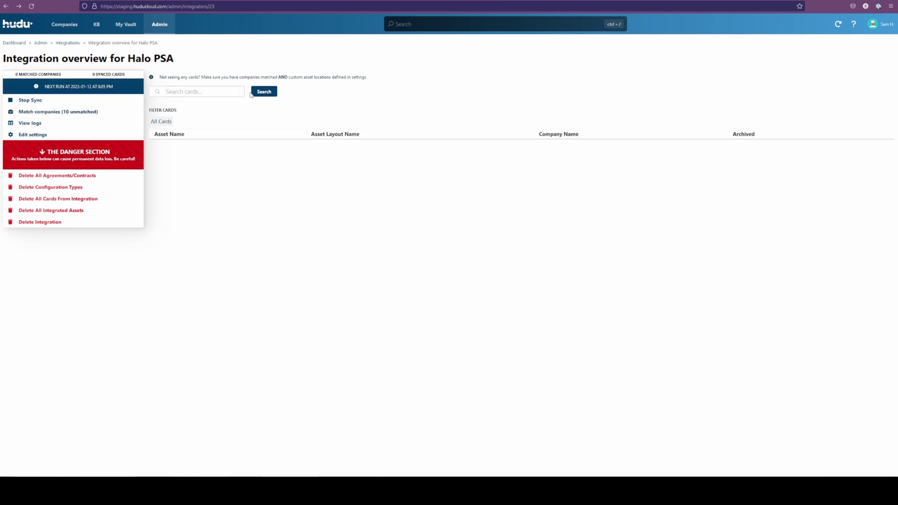
Bulk-match all 10 Halo companies to their suggested Hudu companies and view the Matched Companies list
left_click(73, 114)
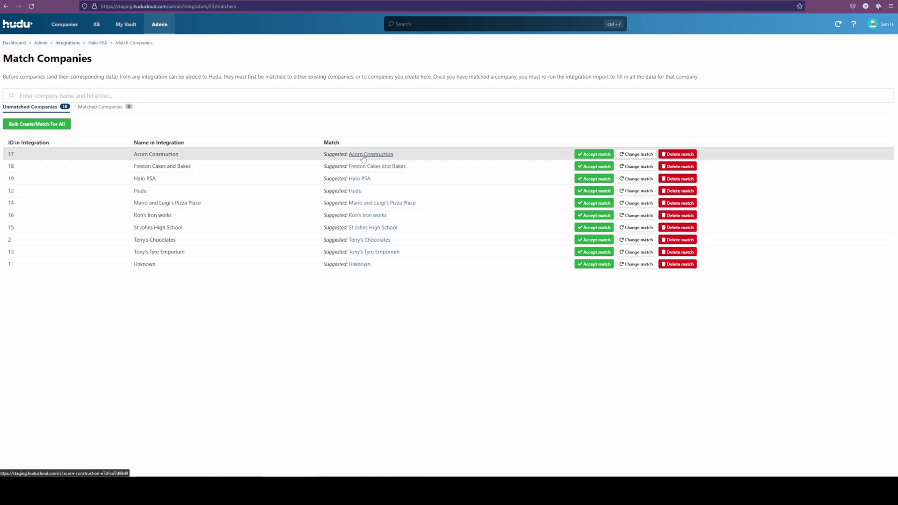
left_click(42, 128)
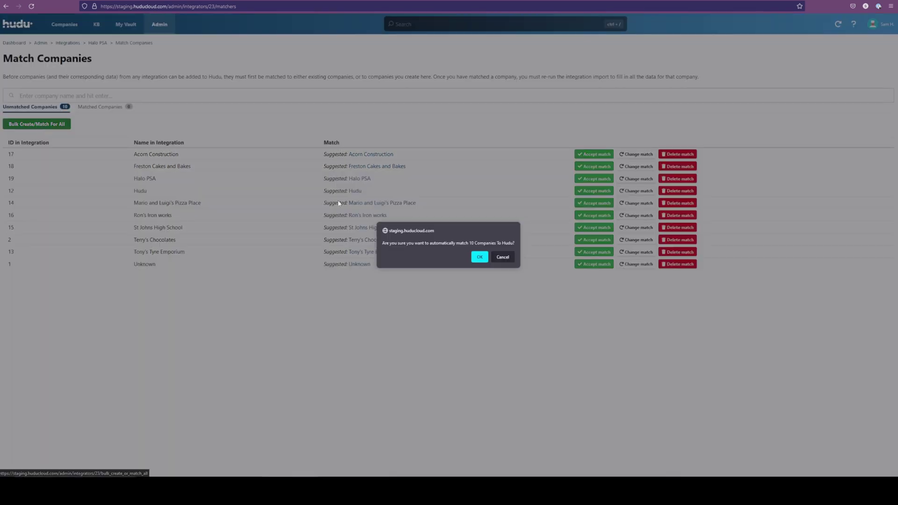
left_click(480, 258)
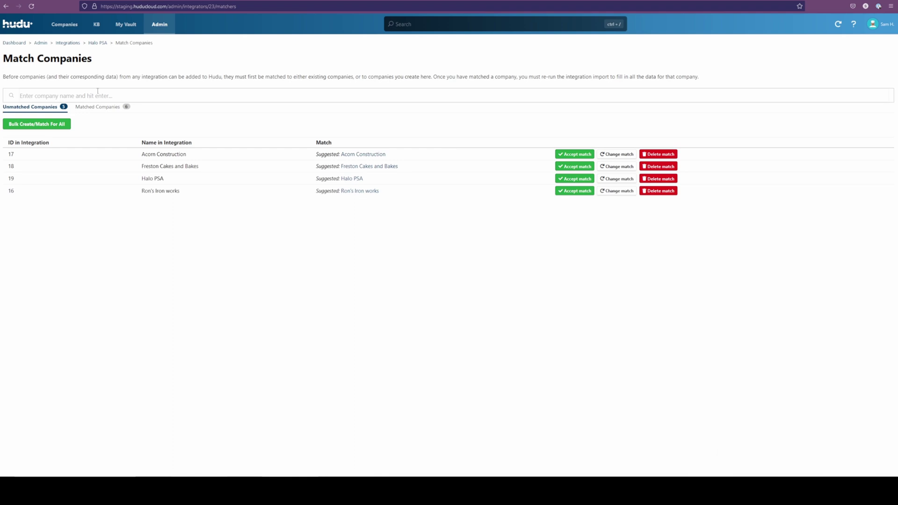
left_click(91, 108)
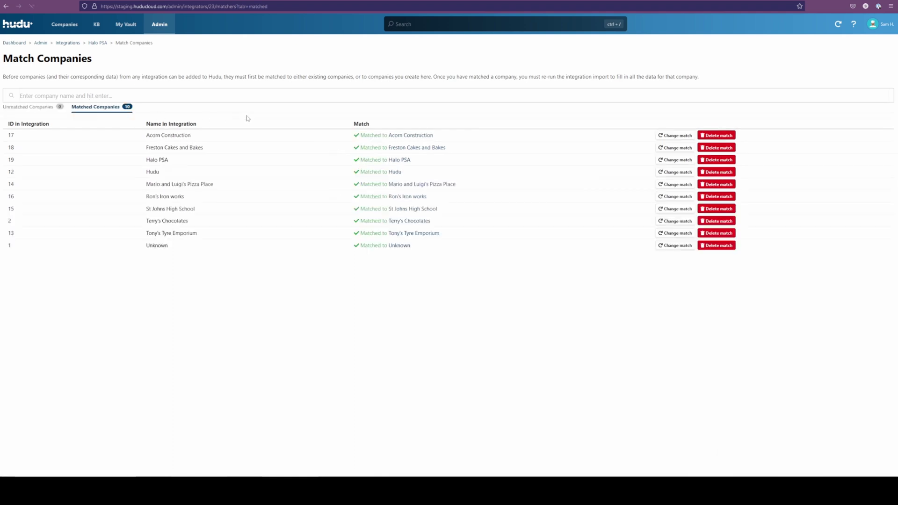
Refresh the matched companies, then stop and restart the Halo PSA sync from the overview
left_click(113, 109)
left_click(97, 43)
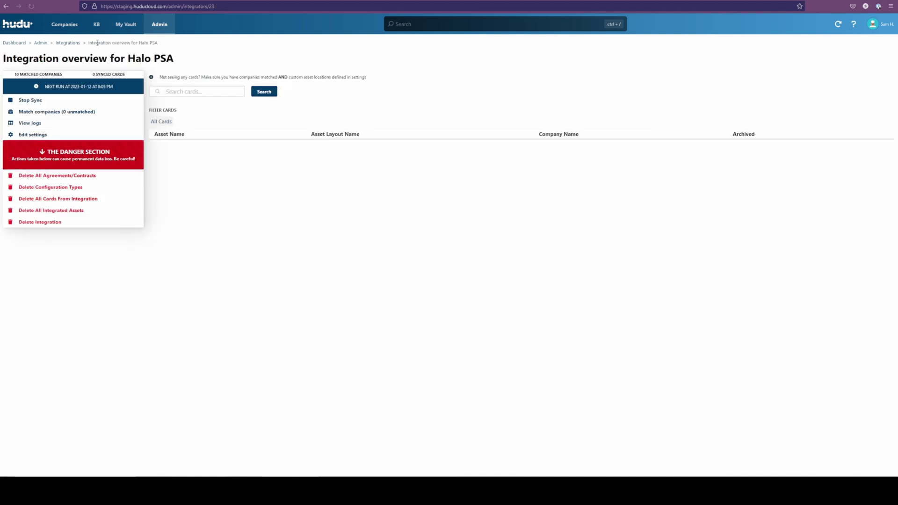
left_click(47, 100)
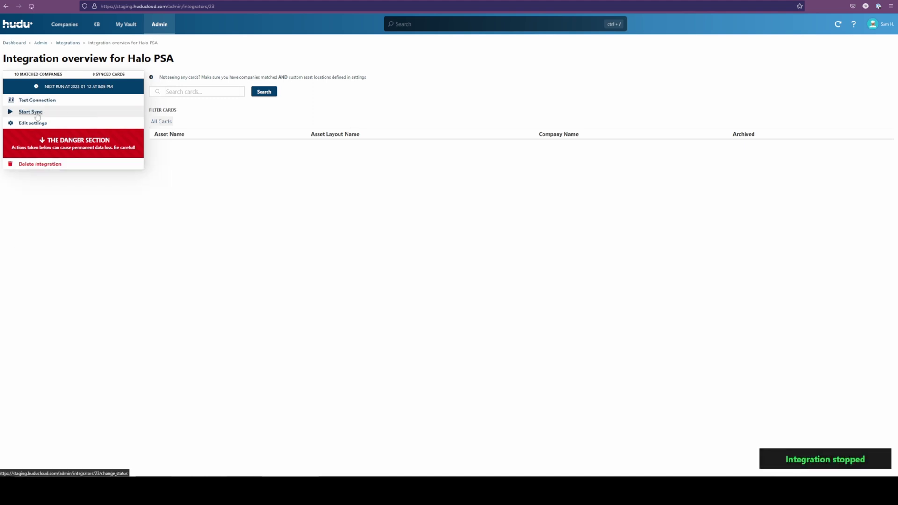
left_click(37, 115)
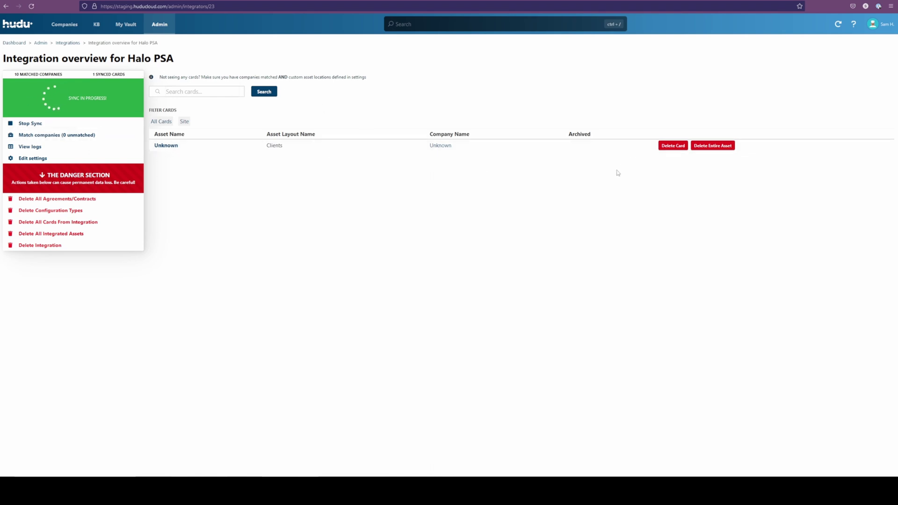
Add a sort rule sending Halo Laptop assets to the Laptops layout
left_click(34, 159)
scroll(195, 148, "down", 5)
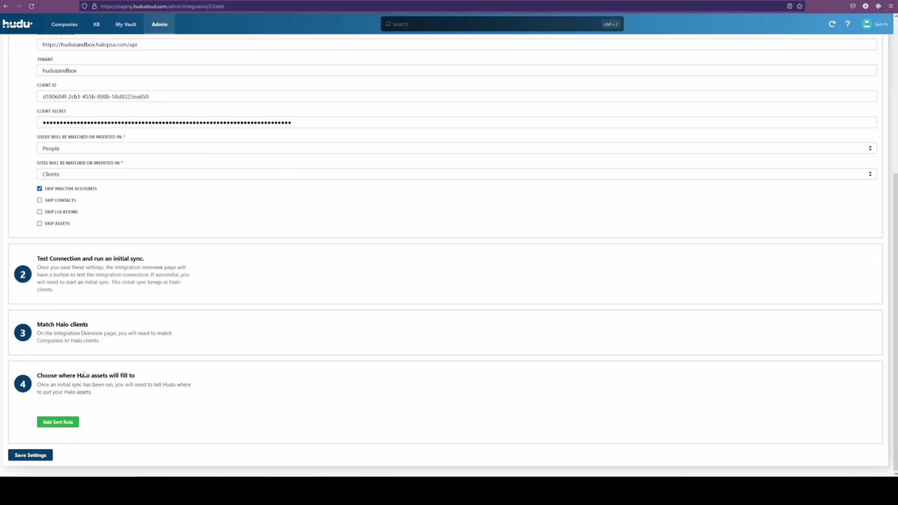
left_click(58, 422)
scroll(193, 294, "down", 2)
left_click(114, 393)
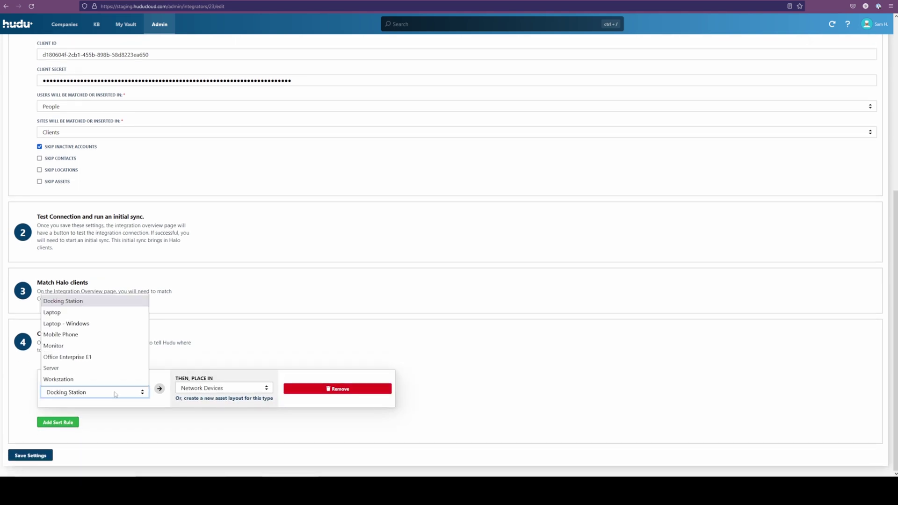
left_click(69, 312)
left_click(200, 390)
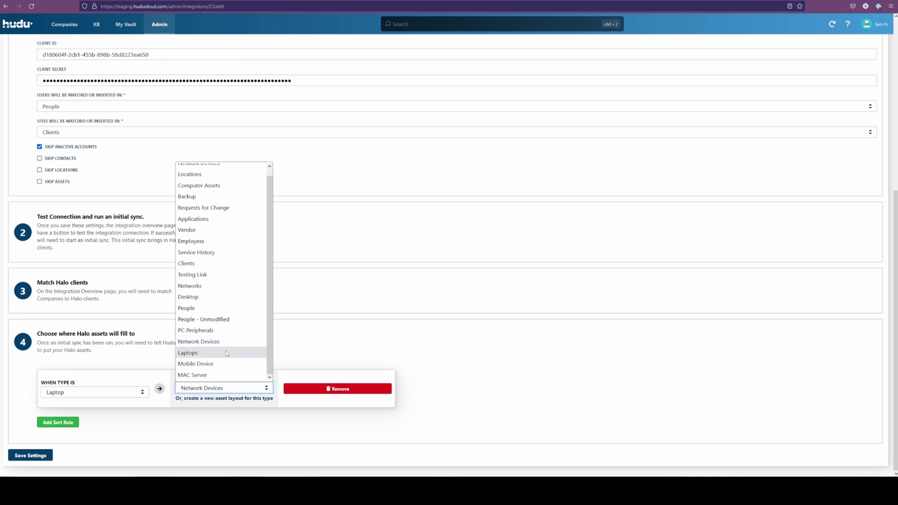
left_click(229, 353)
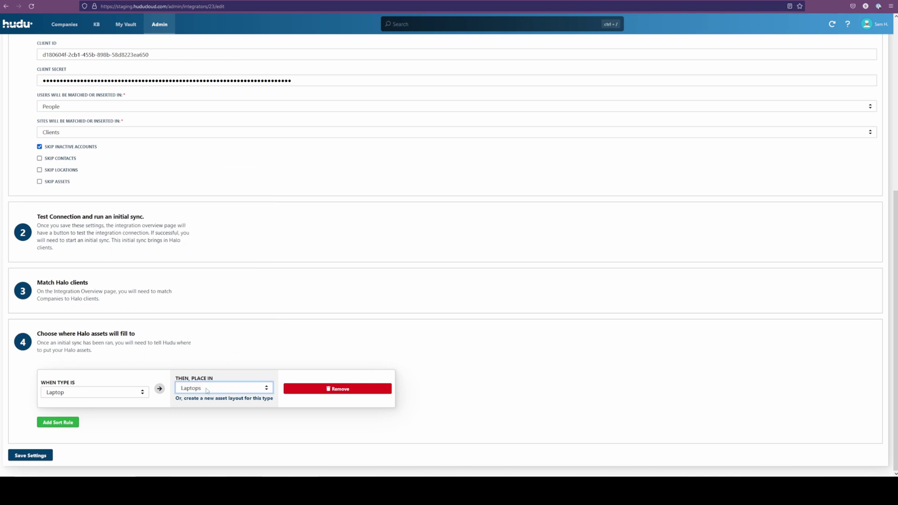
left_click(76, 394)
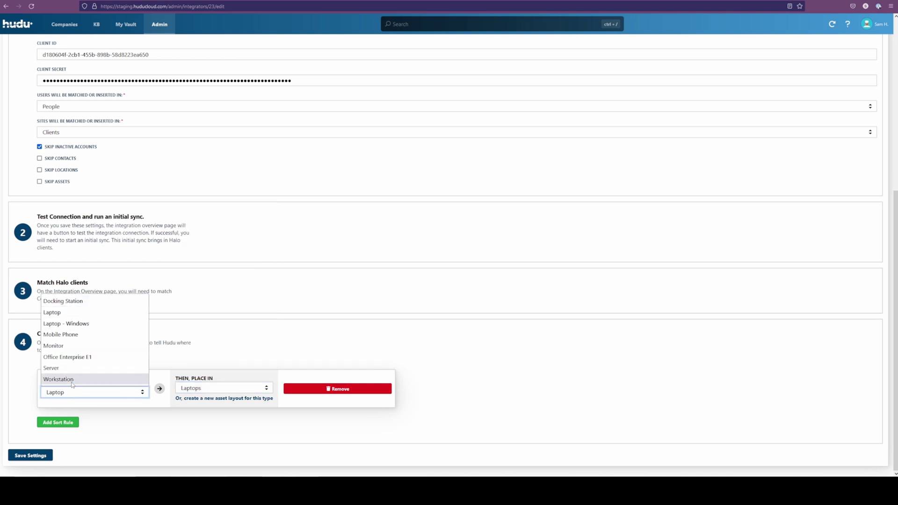
left_click(200, 390)
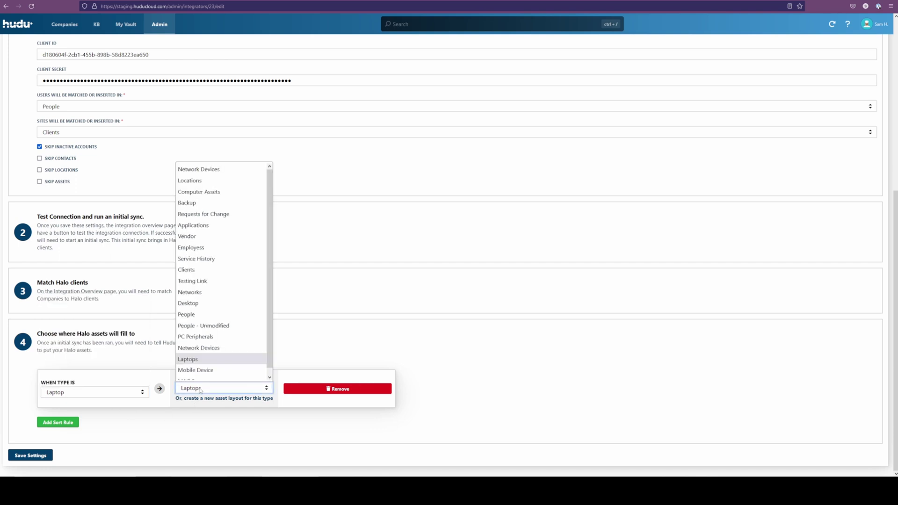
scroll(211, 183, "down", 1)
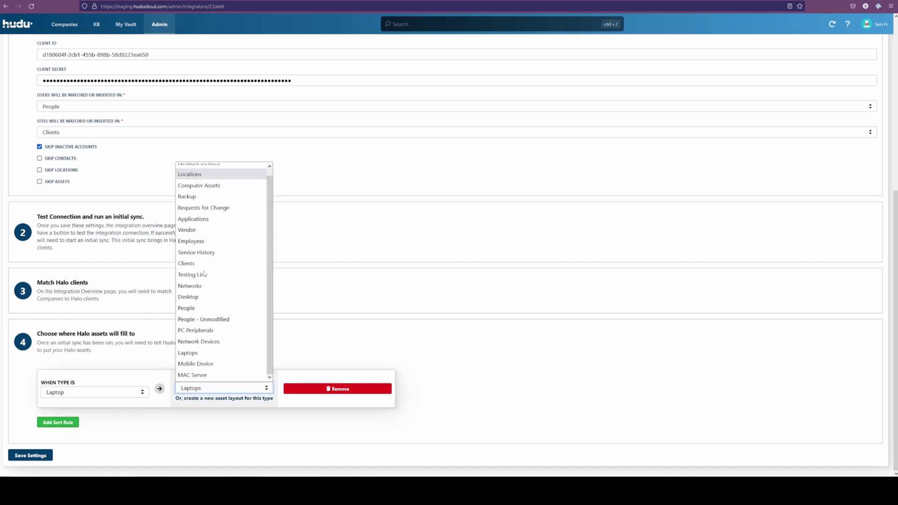
left_click(190, 425)
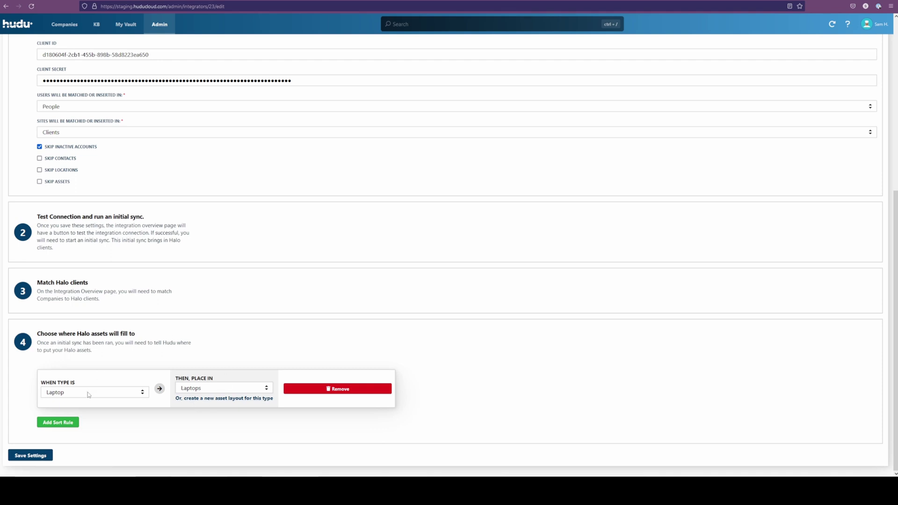
Add a second rule sending Docking Station assets to PC Peripherals
left_click(58, 423)
scroll(58, 426, "down", 2)
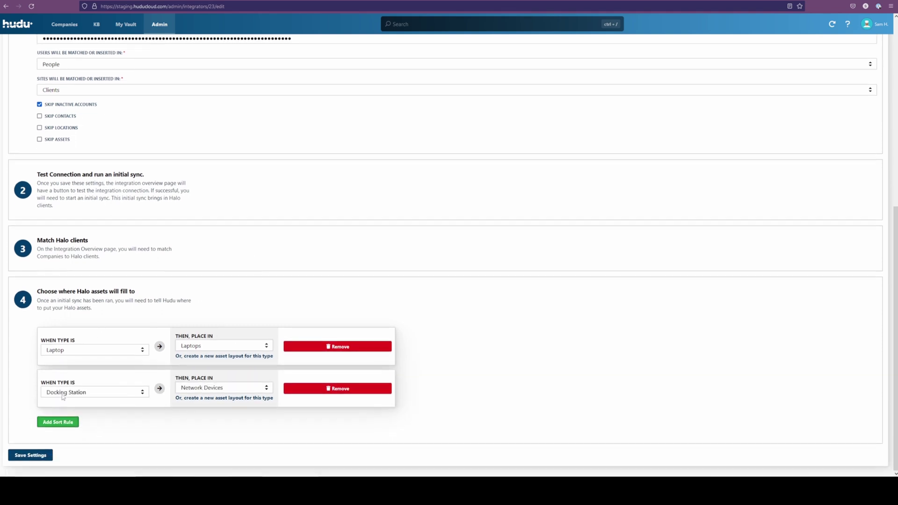
left_click(70, 393)
left_click(46, 302)
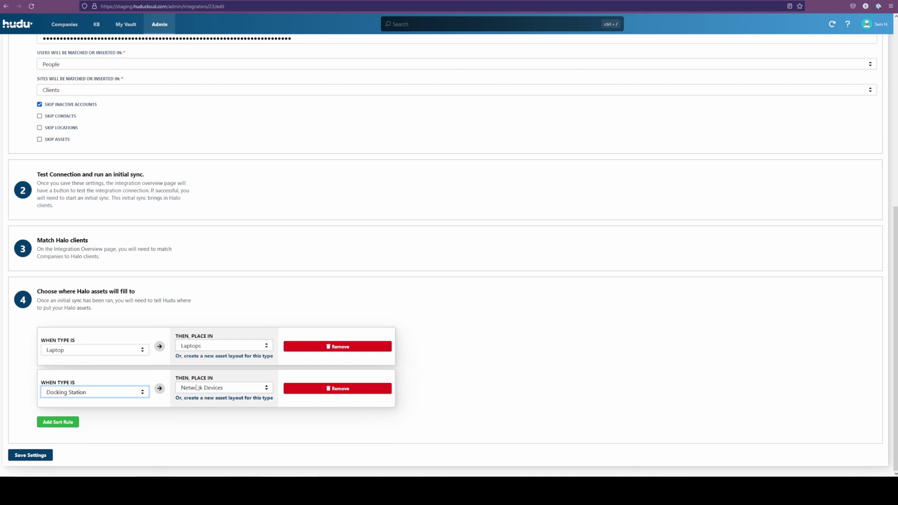
left_click(202, 389)
scroll(218, 343, "down", 1)
left_click(195, 330)
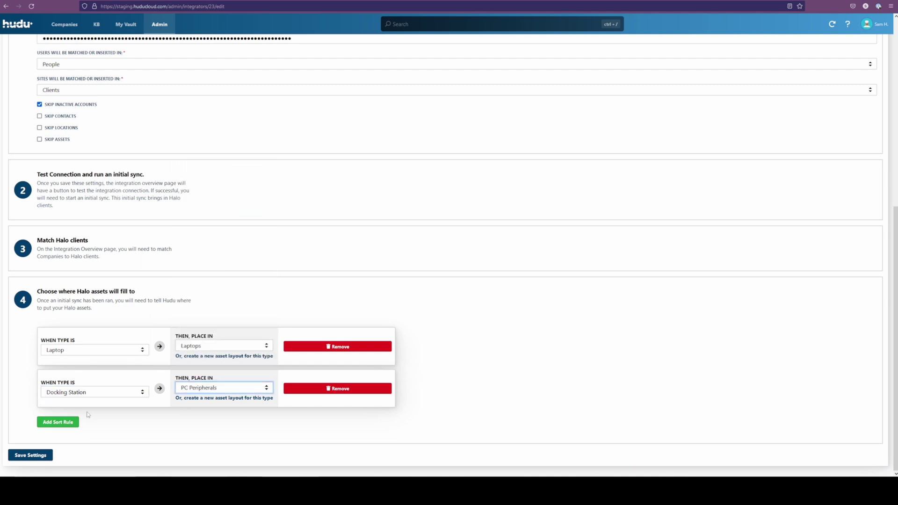
Add a third rule sending Laptop - Windows assets to Laptops
left_click(58, 423)
left_click(85, 435)
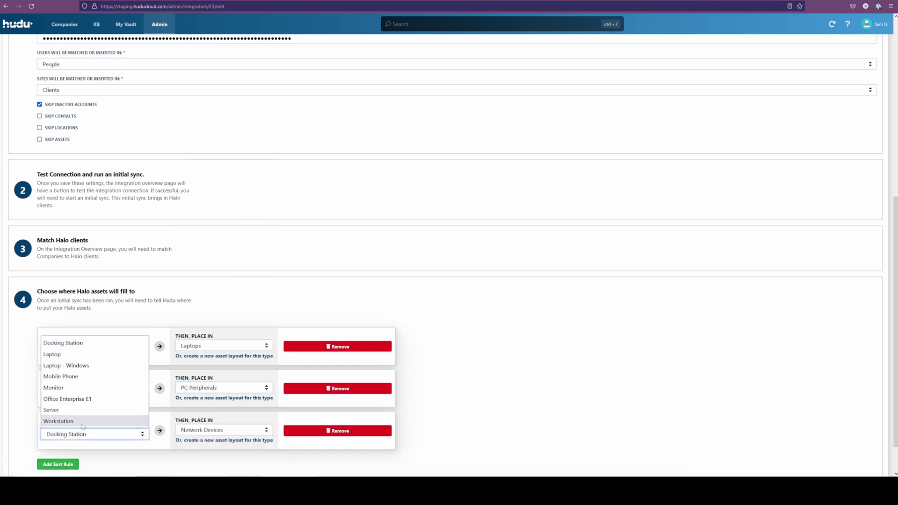
left_click(84, 367)
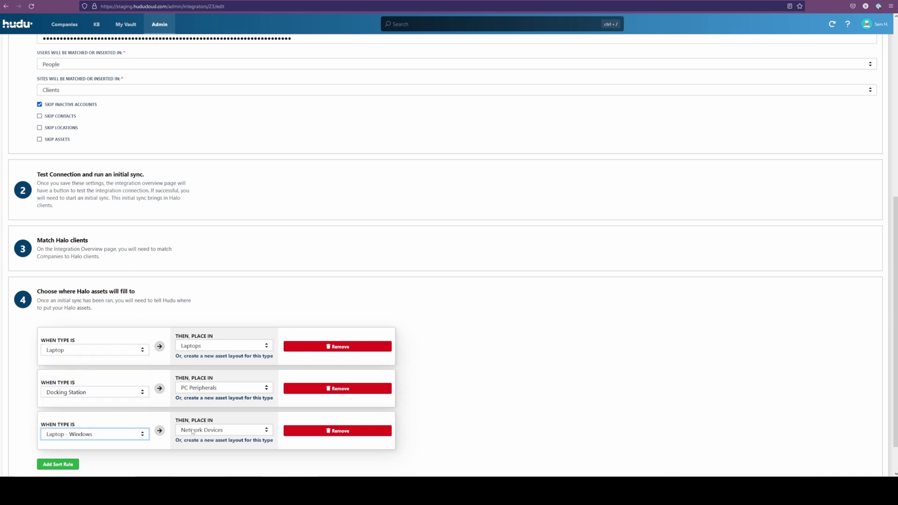
left_click(193, 432)
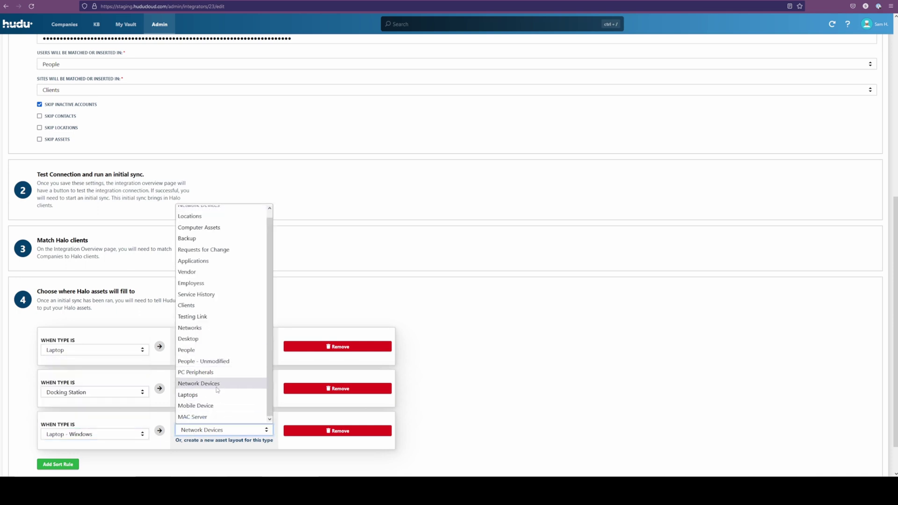
left_click(188, 395)
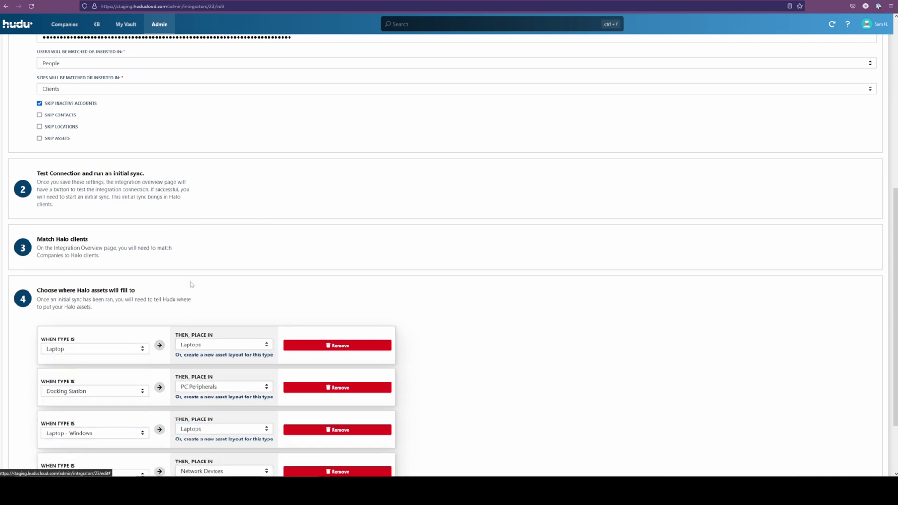
Set the fourth rule to send Server assets to Network Devices, and save the settings
scroll(191, 284, "down", 3)
left_click(97, 392)
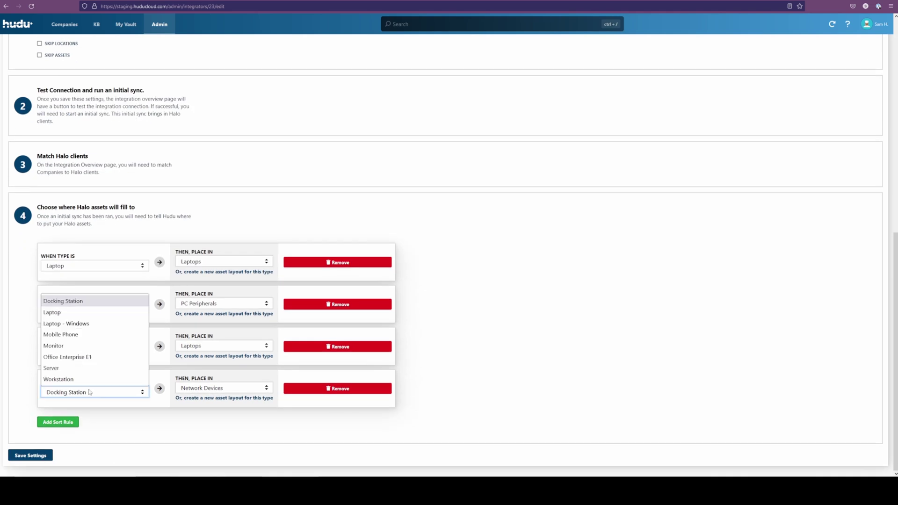
left_click(117, 368)
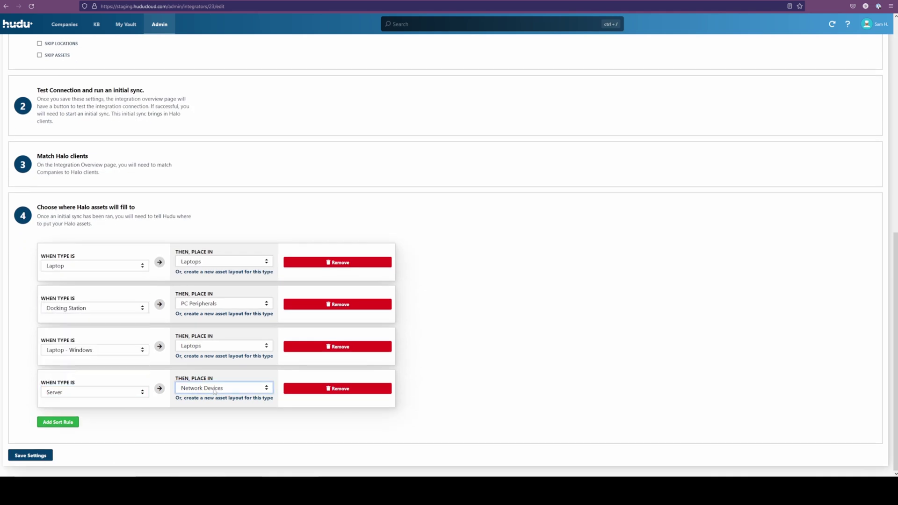
left_click(214, 388)
scroll(218, 327, "down", 1)
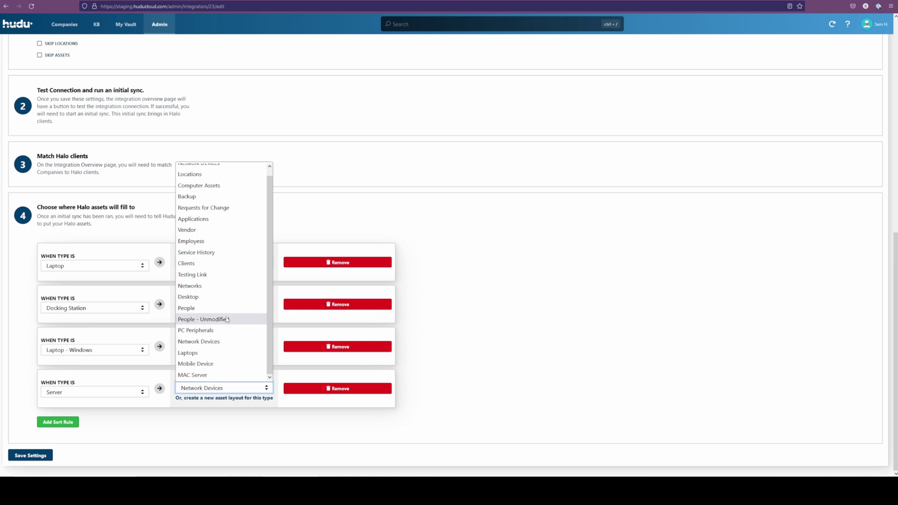
scroll(222, 380, "up", 1)
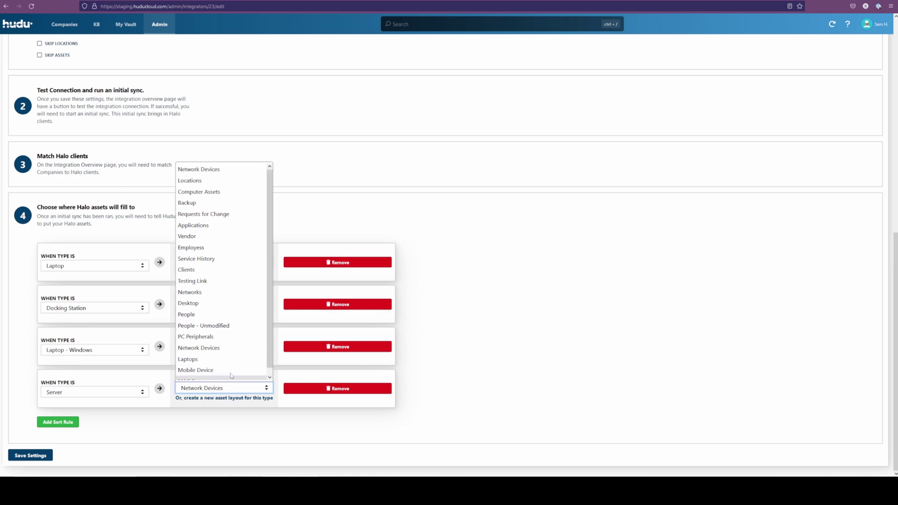
left_click(225, 172)
left_click(504, 273)
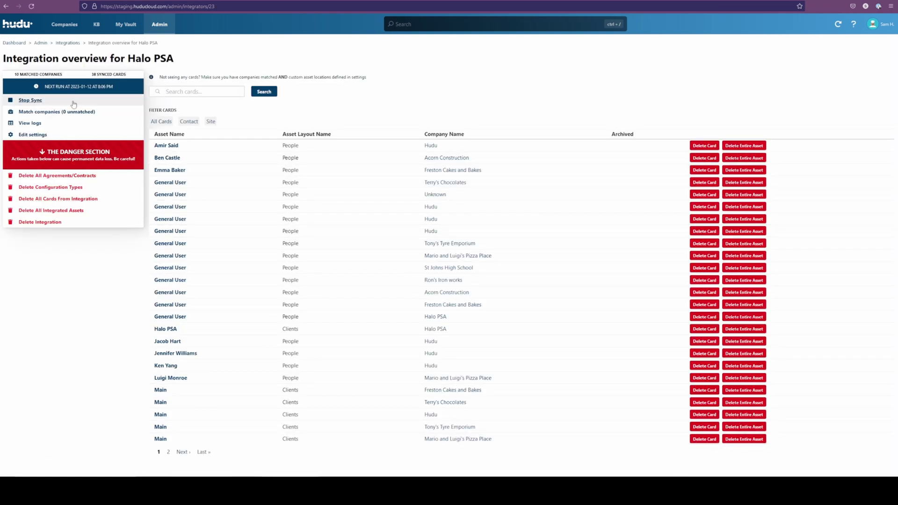
Browse synced cards pages 2 and 1, then open the first synced person's People asset
left_click(168, 452)
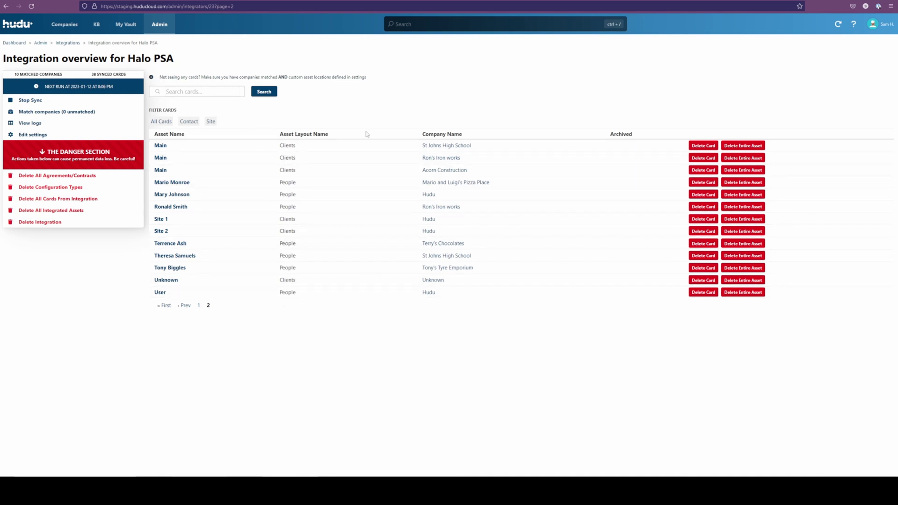
left_click(199, 306)
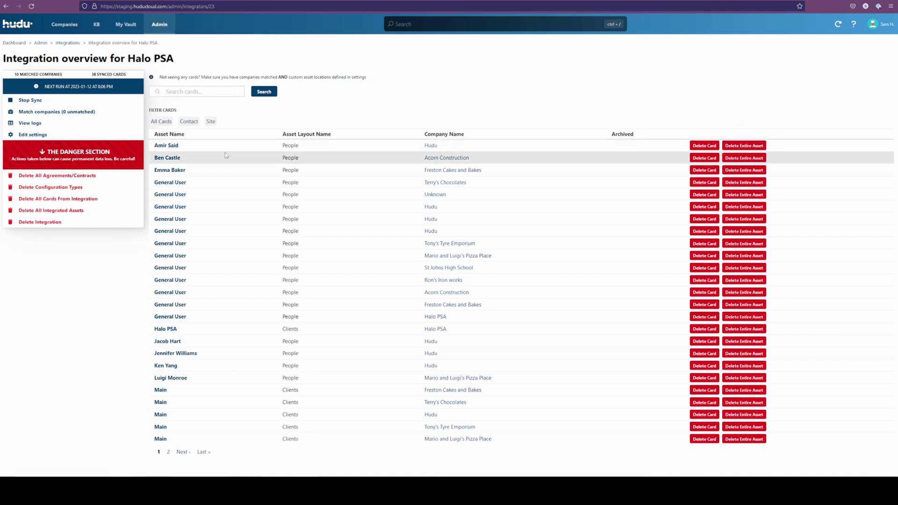
left_click(166, 147)
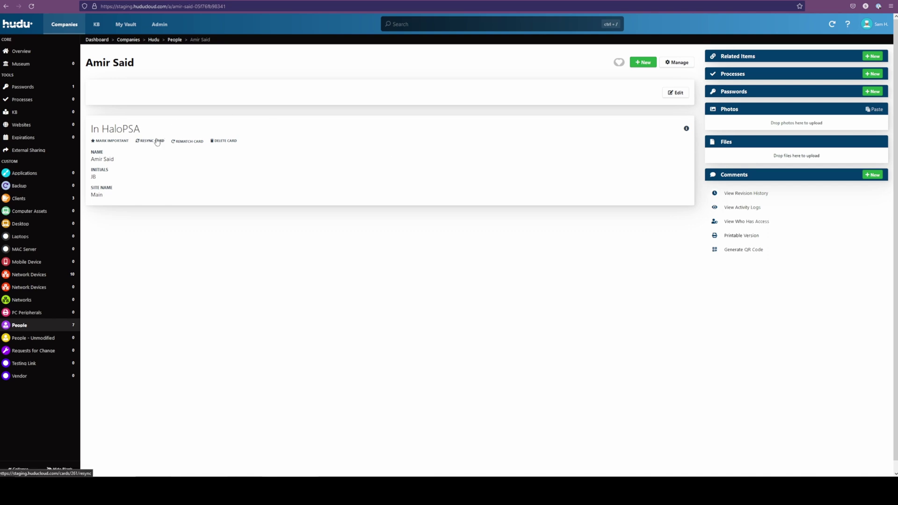
Inspect the card's rematch layout list and asset search, then leave unchanged and go back to the overview
left_click(198, 141)
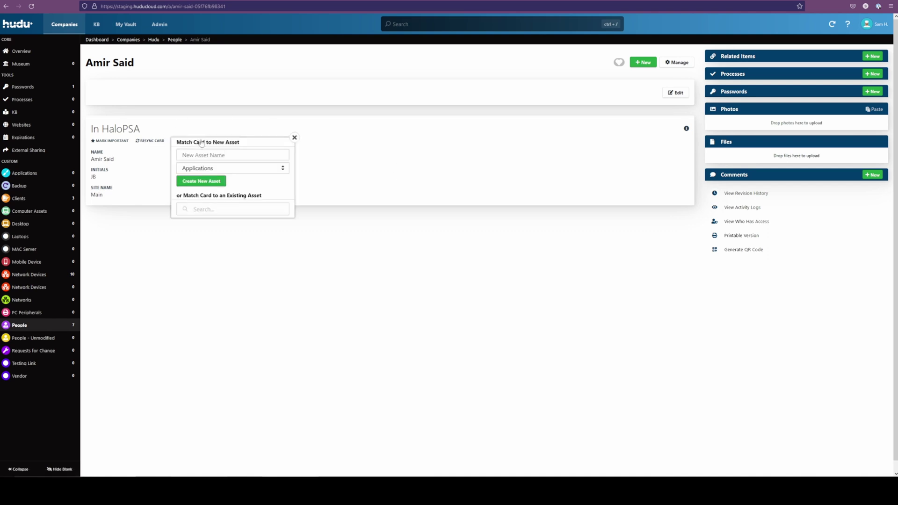
left_click(243, 170)
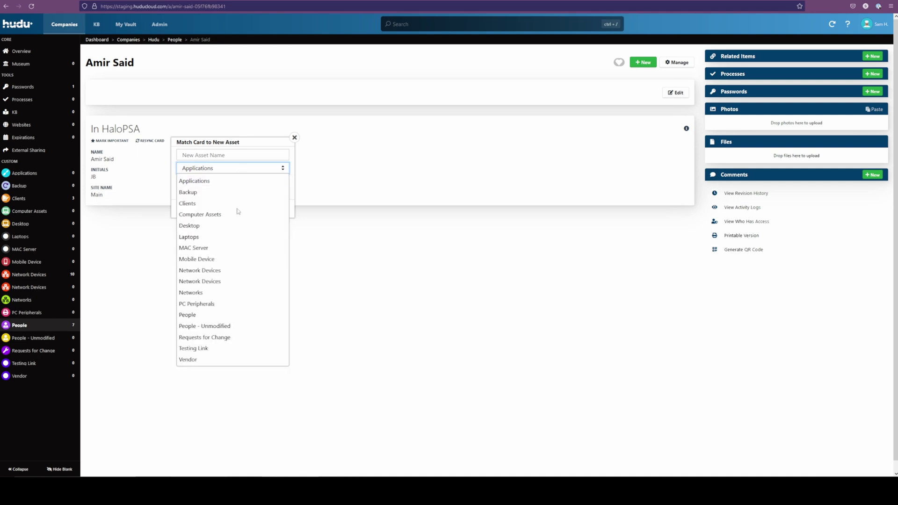
left_click(230, 169)
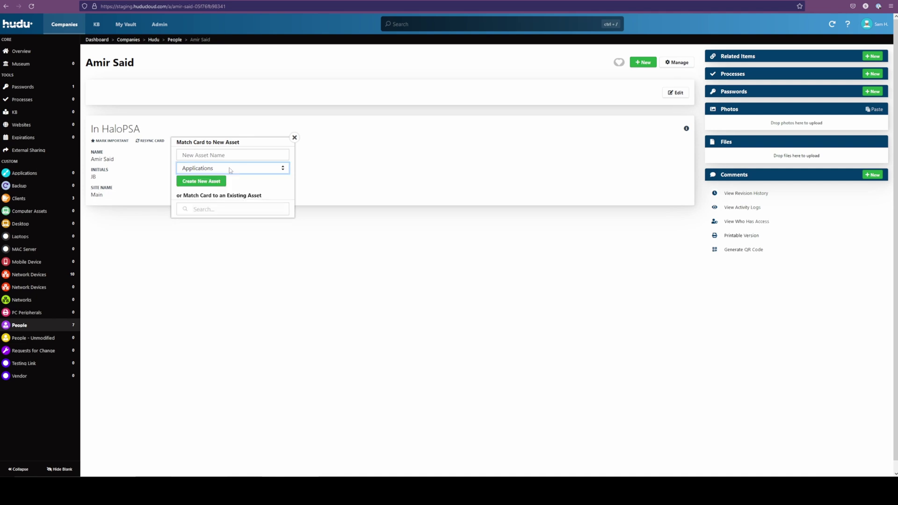
left_click(246, 210)
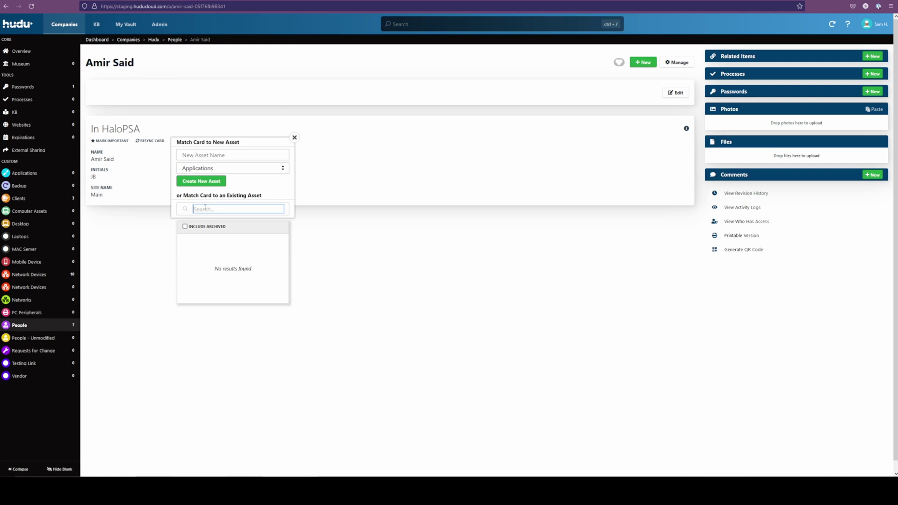
left_click(294, 137)
left_click(6, 6)
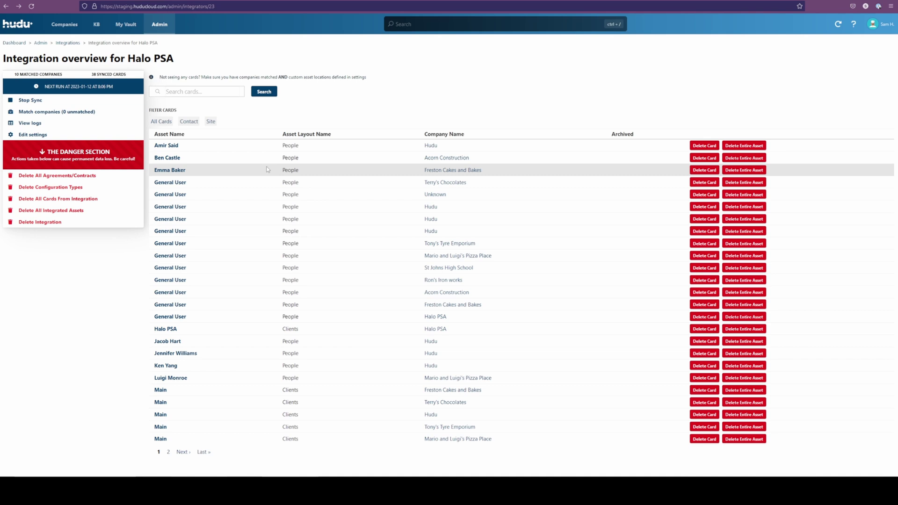
Re-save the Halo PSA integration settings, then stop and restart the sync
left_click(35, 136)
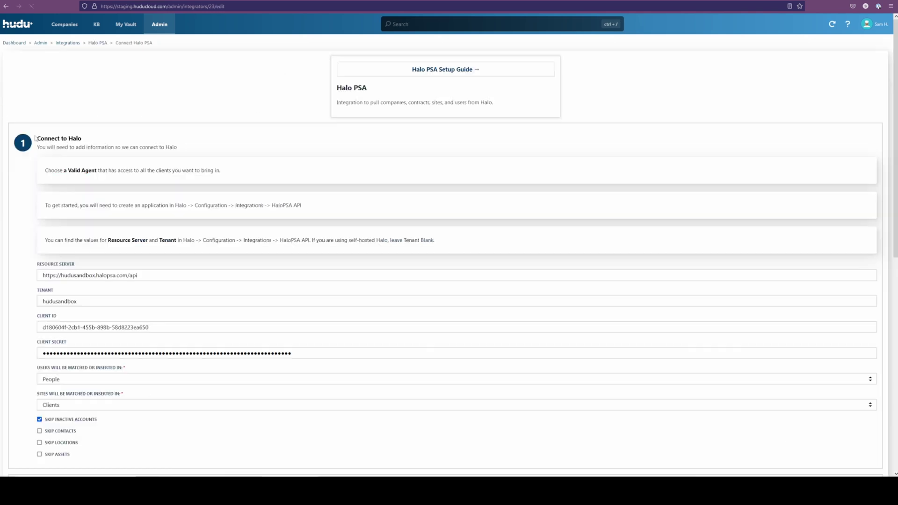
scroll(165, 158, "down", 8)
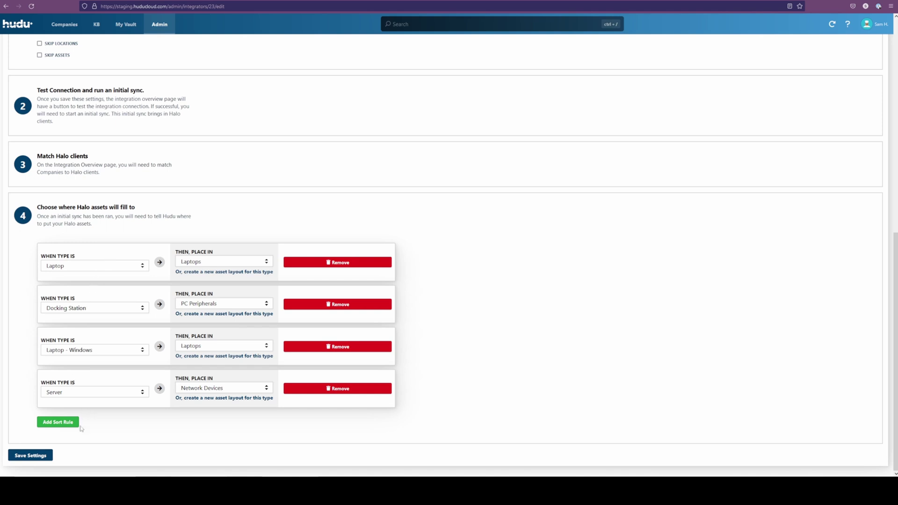
left_click(47, 456)
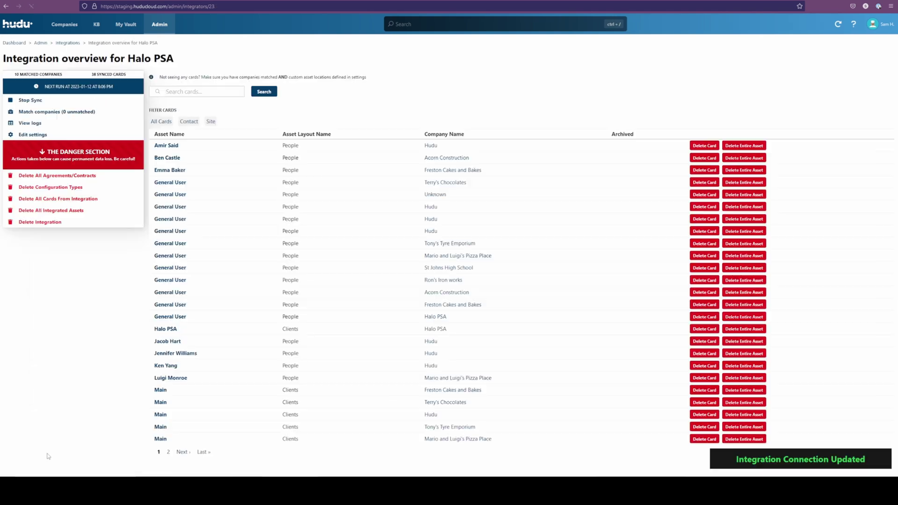
left_click(50, 103)
left_click(31, 112)
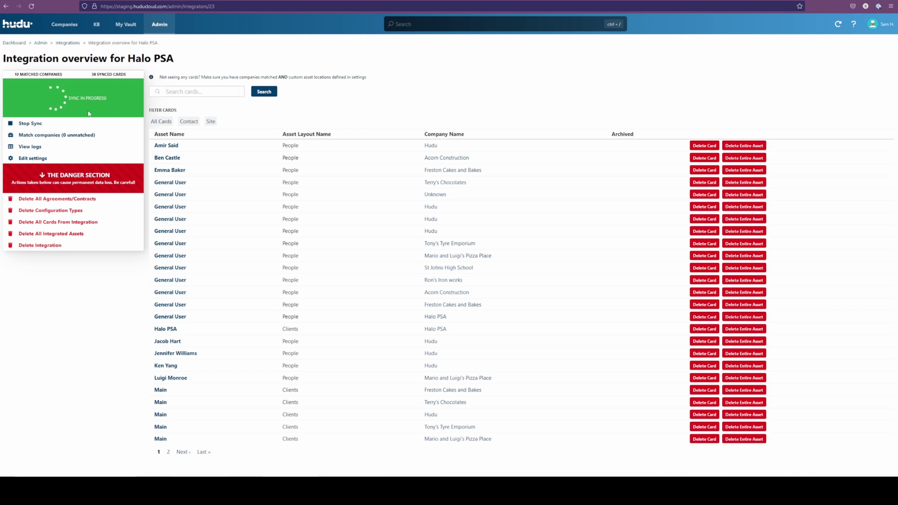
Stop the Halo PSA sync and run a connection test, dismissing the 'Connection is successful!' alert
left_click(31, 125)
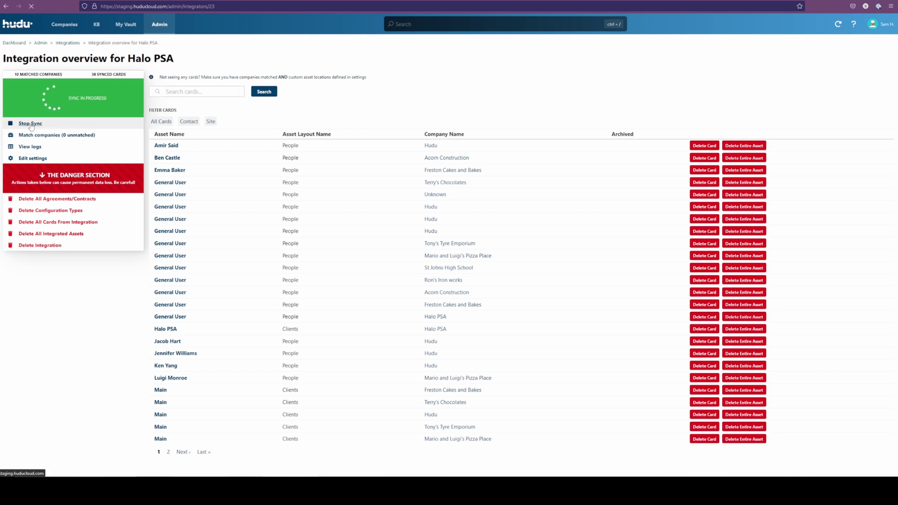
left_click(47, 87)
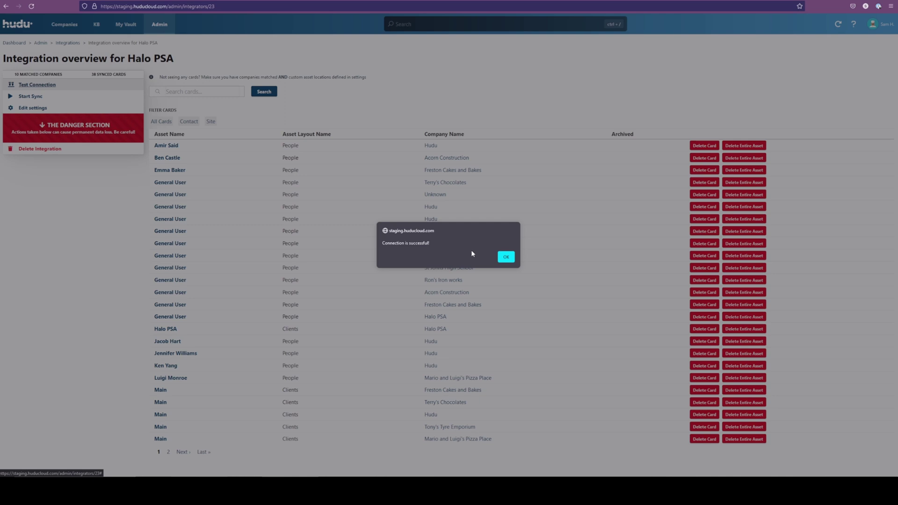
left_click(506, 256)
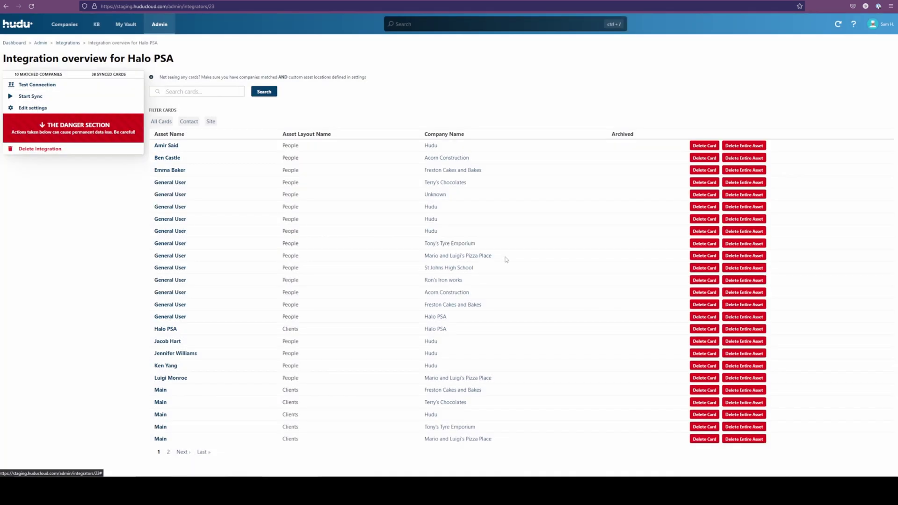